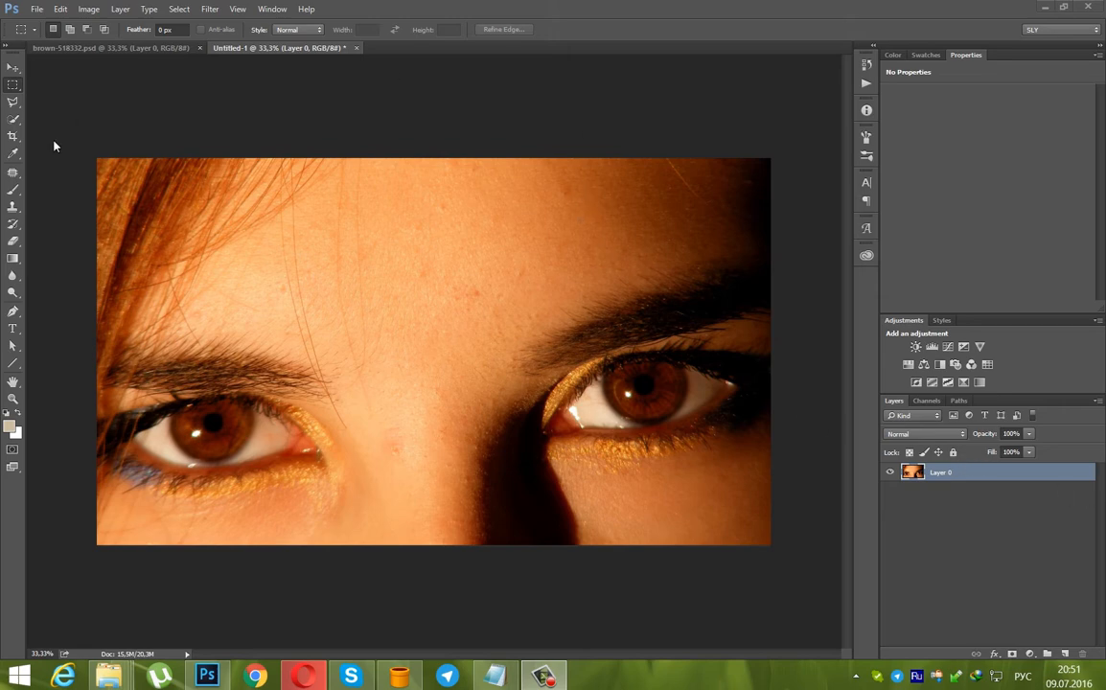
- Compare the finished blue-eyed brown-518332.psd with the original brown-eyed photo in Untitled-1, ending on Untitled-1
{"action": "left_click", "coordinate": [130, 50]}
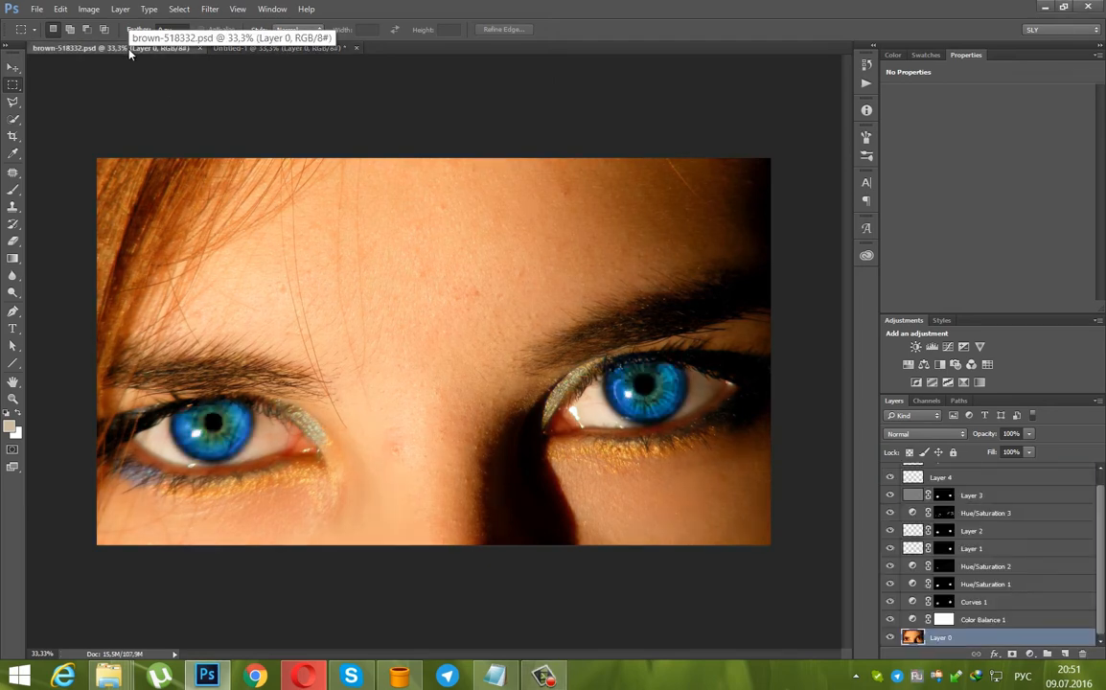
{"action": "left_click", "coordinate": [252, 48]}
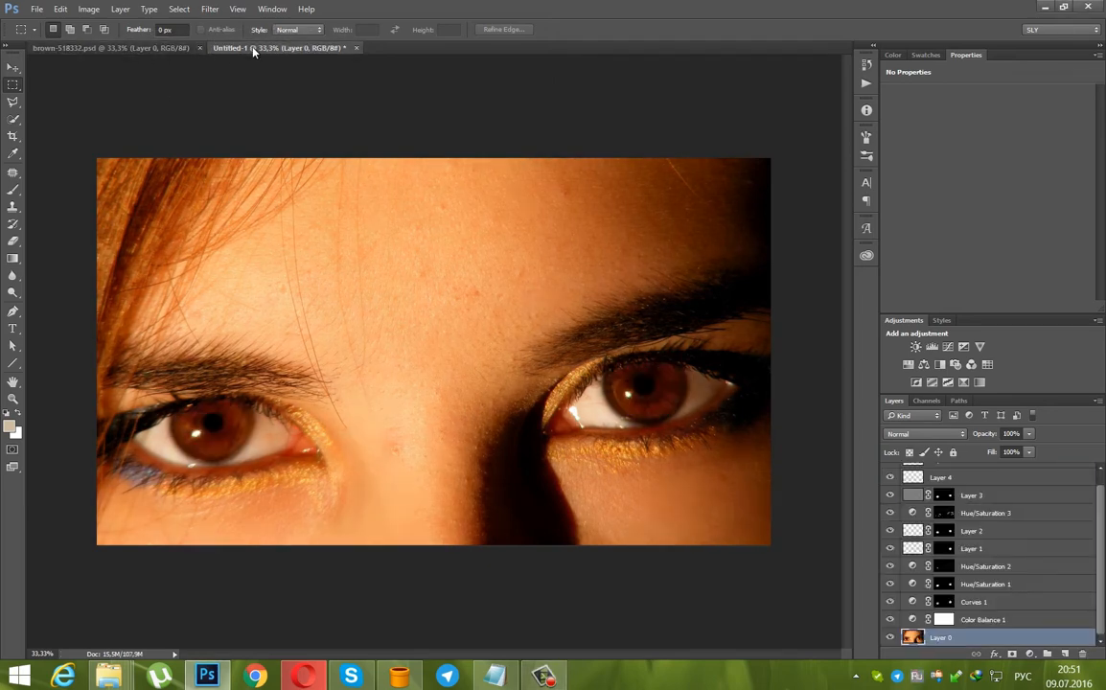
{"action": "left_click", "coordinate": [128, 48]}
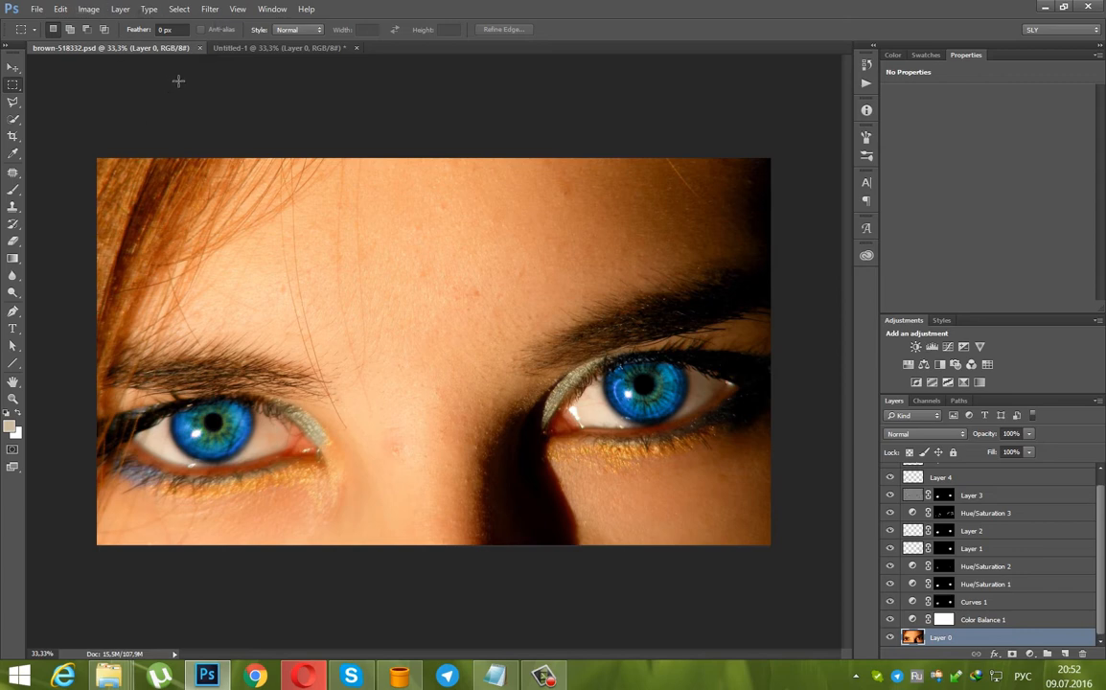
{"action": "left_click", "coordinate": [268, 48]}
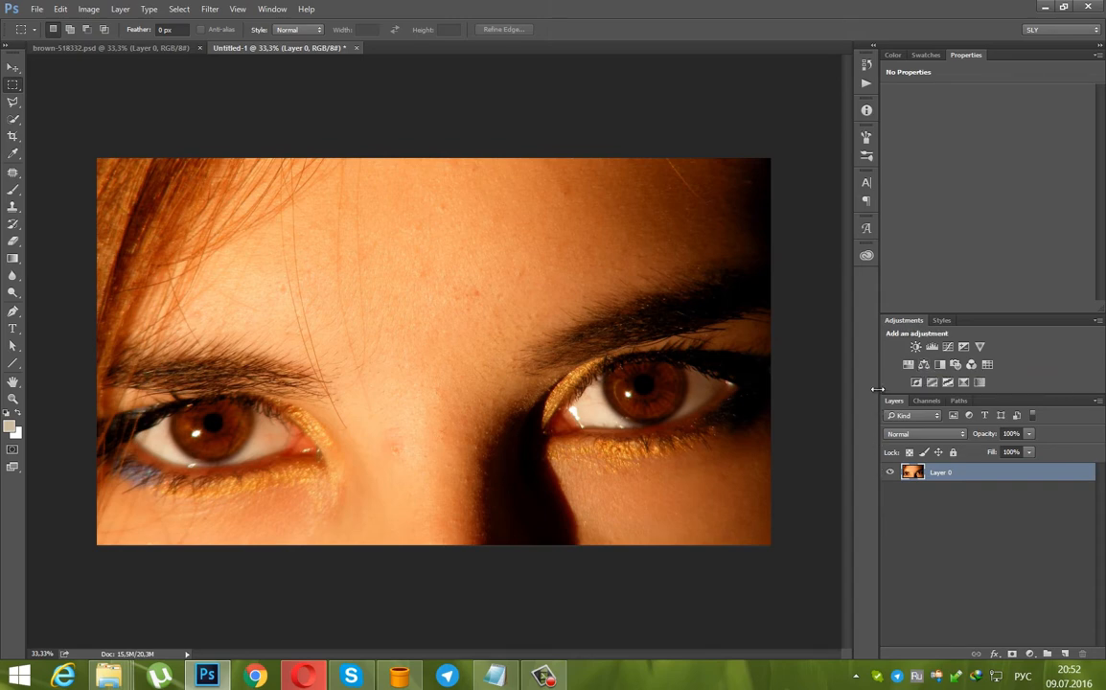
- Add a Color Balance adjustment and shift its midtones slightly toward cyan and blue
{"action": "left_click", "coordinate": [924, 366]}
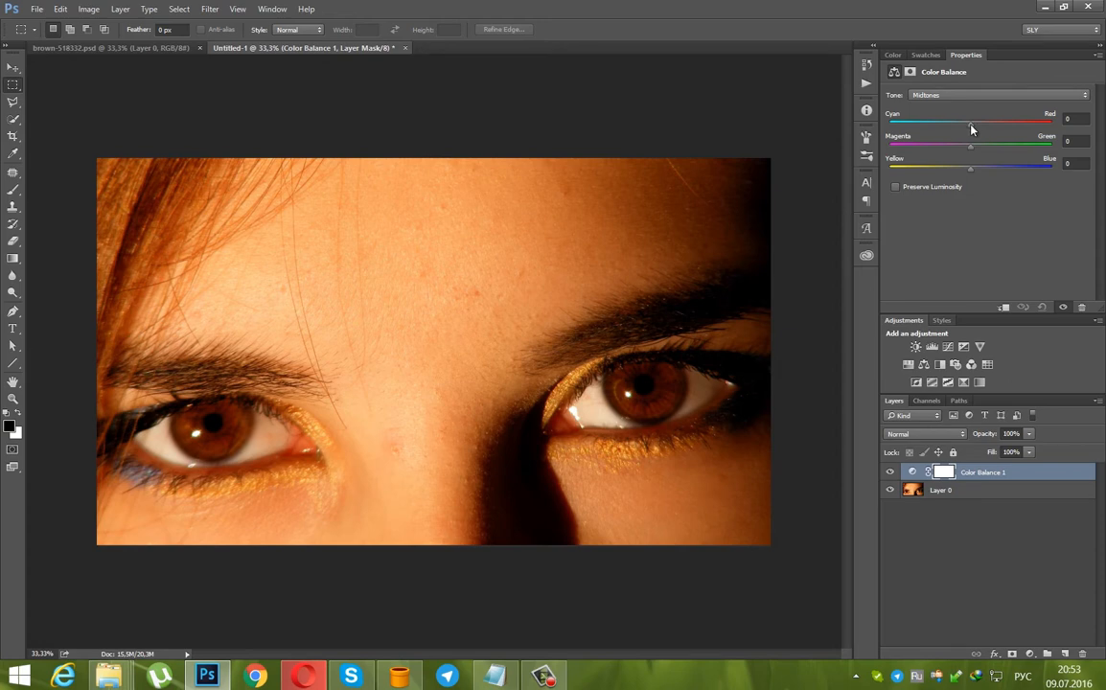
{"action": "left_click_drag", "start_coordinate": [972, 129], "coordinate": [963, 133]}
{"action": "left_click_drag", "start_coordinate": [973, 173], "coordinate": [981, 173]}
- Add a Curves adjustment that brightens the midtones and invert its layer mask to black
{"action": "left_click", "coordinate": [950, 349]}
{"action": "left_click_drag", "start_coordinate": [995, 213], "coordinate": [984, 184]}
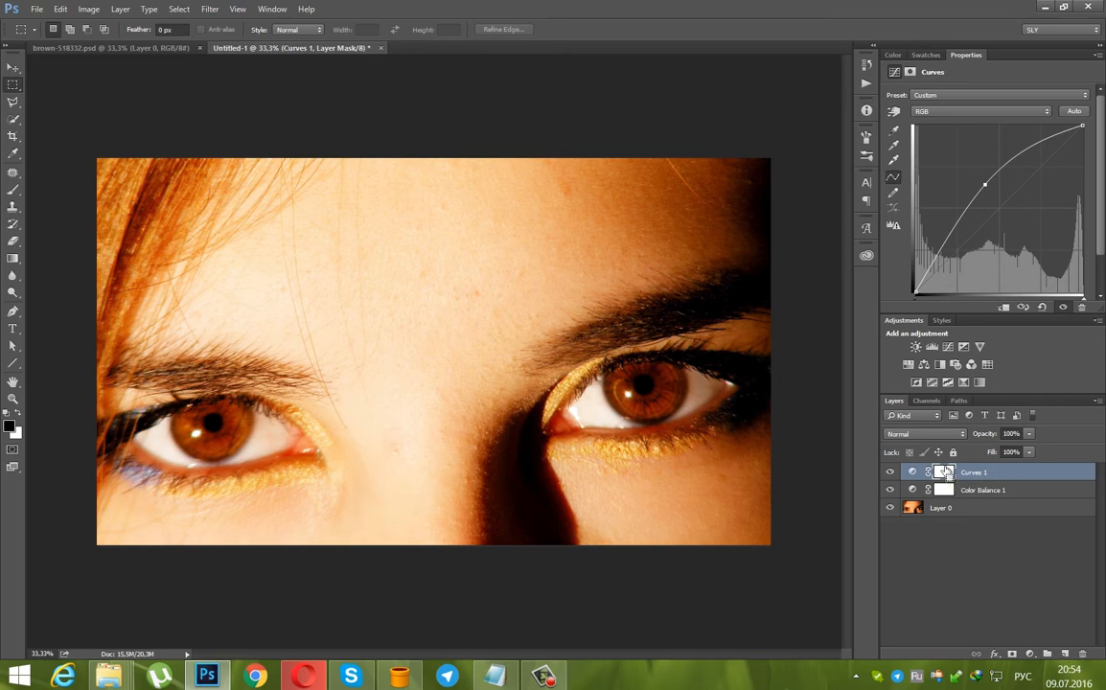
{"action": "key", "text": "ctrl+i"}
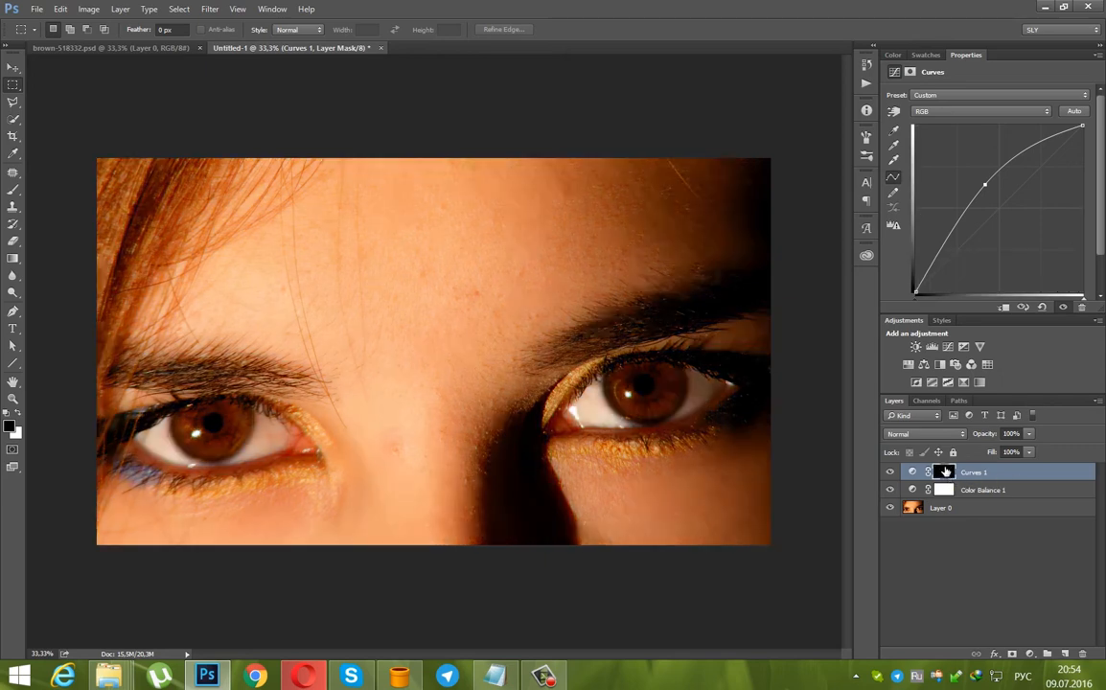
{"action": "key", "text": "ctrl+i"}
{"action": "left_click", "coordinate": [94, 11]}
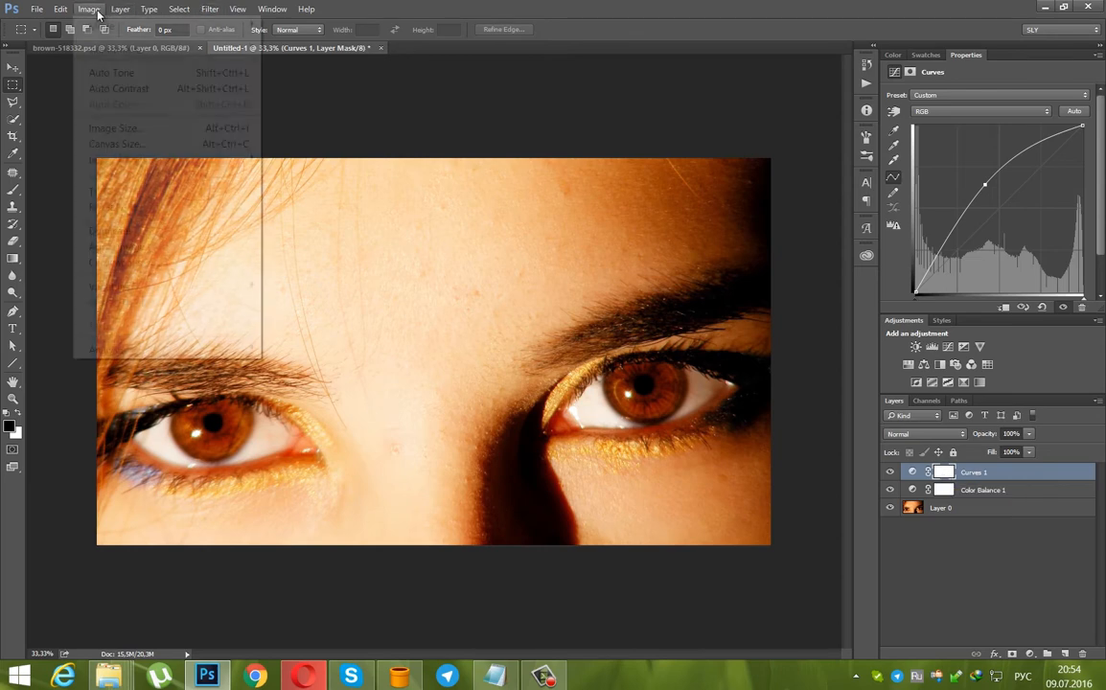
{"action": "mouse_move", "coordinate": [94, 49]}
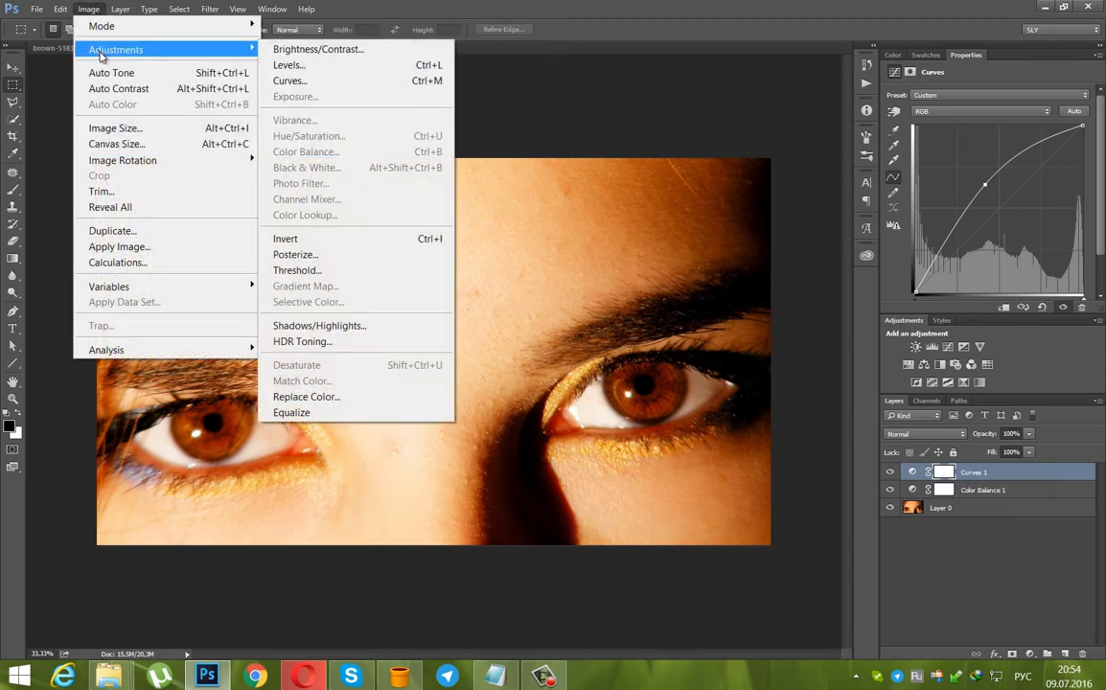
{"action": "left_click", "coordinate": [394, 236]}
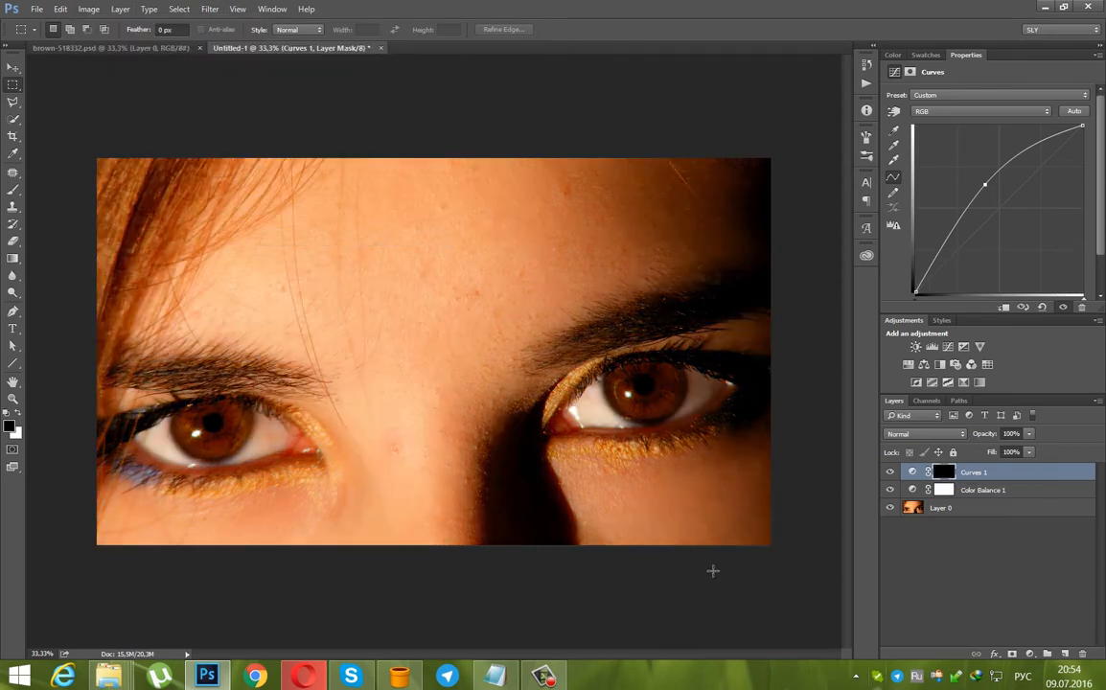
- Brighten the left eye's iris by painting white at 100% opacity on the Curves mask with the Brush tool
{"action": "left_click", "coordinate": [11, 192]}
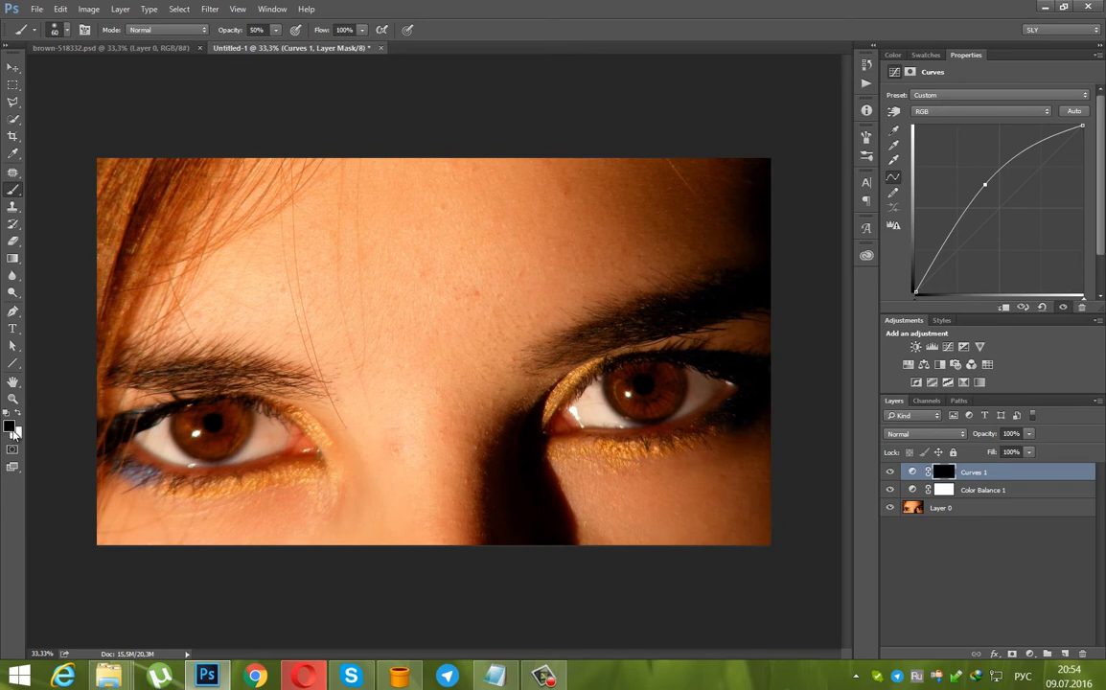
{"action": "key", "text": "x"}
{"action": "left_click_drag", "start_coordinate": [232, 30], "coordinate": [388, 29]}
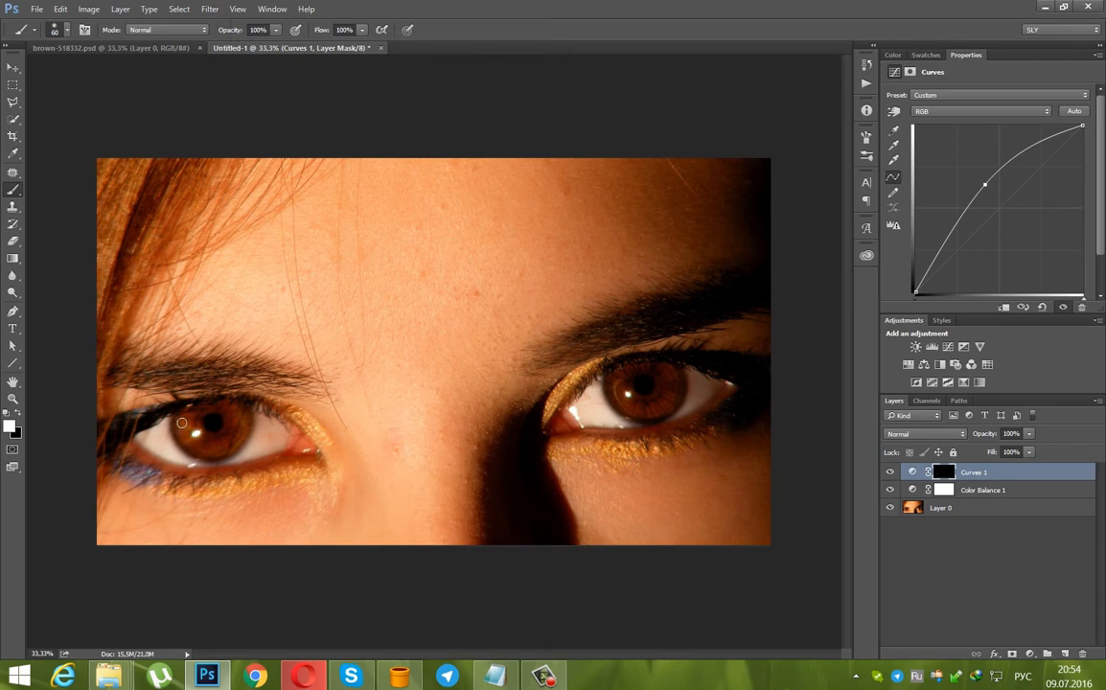
{"action": "left_click_drag", "start_coordinate": [181, 423], "coordinate": [218, 449]}
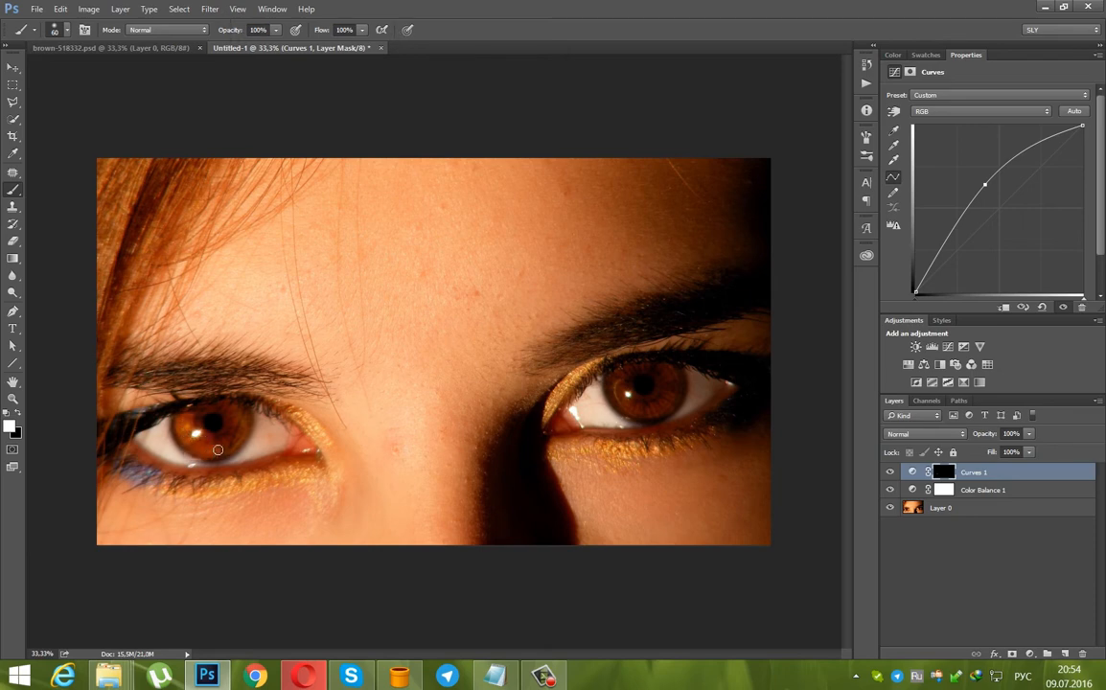
{"action": "key", "text": "x"}
{"action": "key", "text": "x"}
{"action": "key", "text": "ctrl+plus"}
{"action": "left_click_drag", "start_coordinate": [136, 499], "coordinate": [360, 462]}
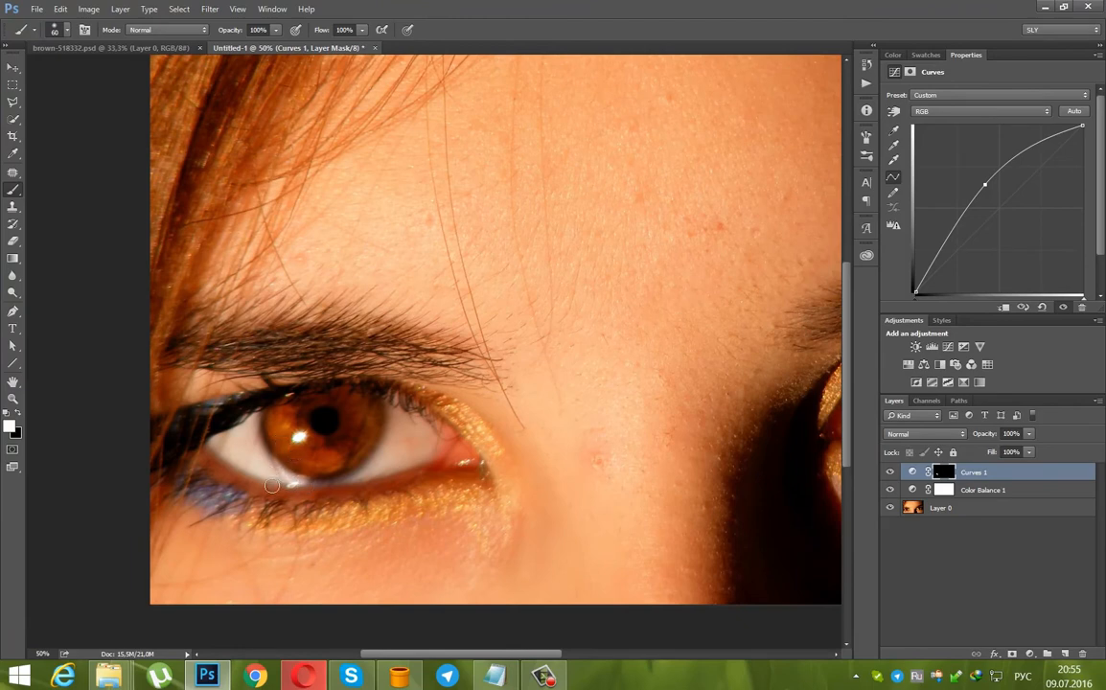
{"action": "key", "text": "x"}
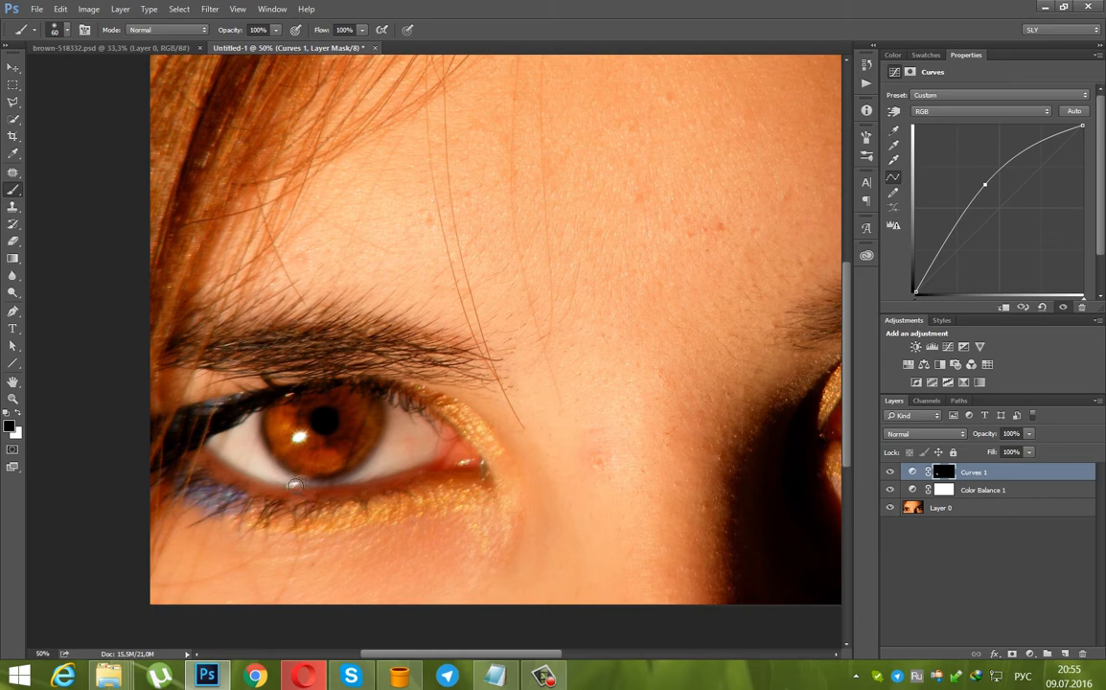
{"action": "key", "text": "x"}
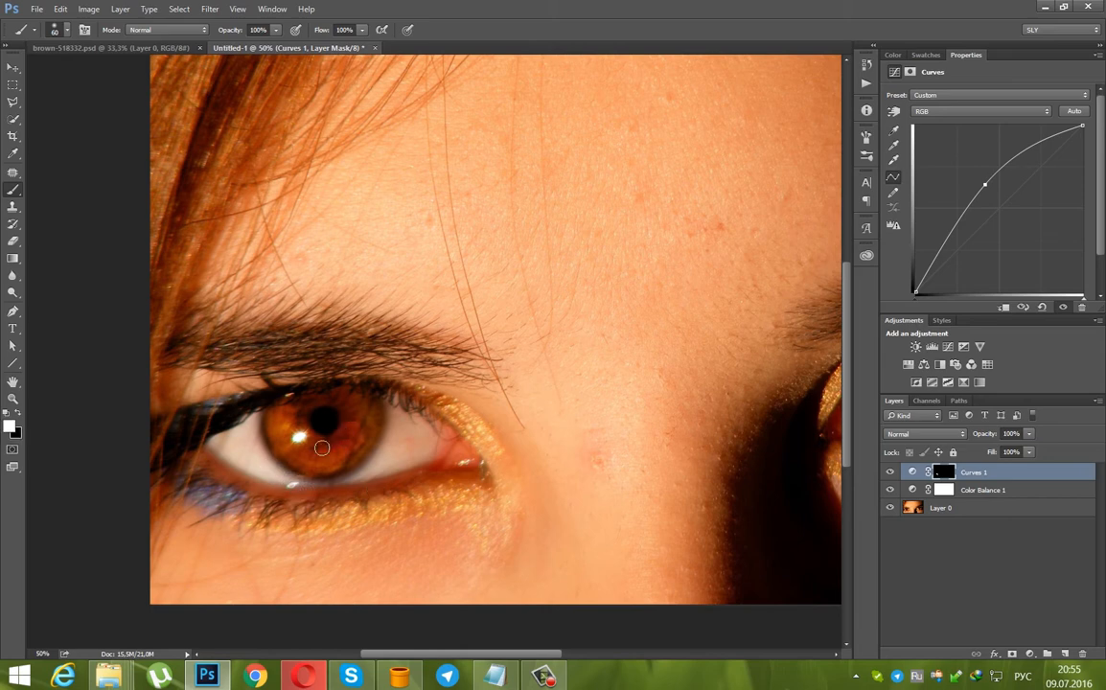
{"action": "mouse_move", "coordinate": [322, 448]}
{"action": "left_mouse_down"}
{"action": "mouse_move", "coordinate": [349, 427]}
{"action": "mouse_move", "coordinate": [334, 455]}
{"action": "mouse_move", "coordinate": [360, 439]}
{"action": "mouse_move", "coordinate": [346, 455]}
{"action": "mouse_move", "coordinate": [372, 409]}
{"action": "mouse_move", "coordinate": [360, 435]}
{"action": "mouse_move", "coordinate": [372, 417]}
{"action": "mouse_move", "coordinate": [359, 406]}
{"action": "mouse_move", "coordinate": [310, 403]}
{"action": "mouse_move", "coordinate": [305, 410]}
{"action": "mouse_move", "coordinate": [323, 405]}
{"action": "mouse_move", "coordinate": [305, 449]}
{"action": "mouse_move", "coordinate": [339, 434]}
{"action": "mouse_move", "coordinate": [311, 445]}
{"action": "mouse_move", "coordinate": [314, 460]}
{"action": "mouse_move", "coordinate": [283, 423]}
{"action": "mouse_move", "coordinate": [316, 456]}
{"action": "mouse_move", "coordinate": [290, 448]}
{"action": "mouse_move", "coordinate": [350, 445]}
{"action": "mouse_move", "coordinate": [328, 456]}
{"action": "mouse_move", "coordinate": [372, 414]}
{"action": "mouse_move", "coordinate": [409, 420]}
{"action": "left_mouse_up"}
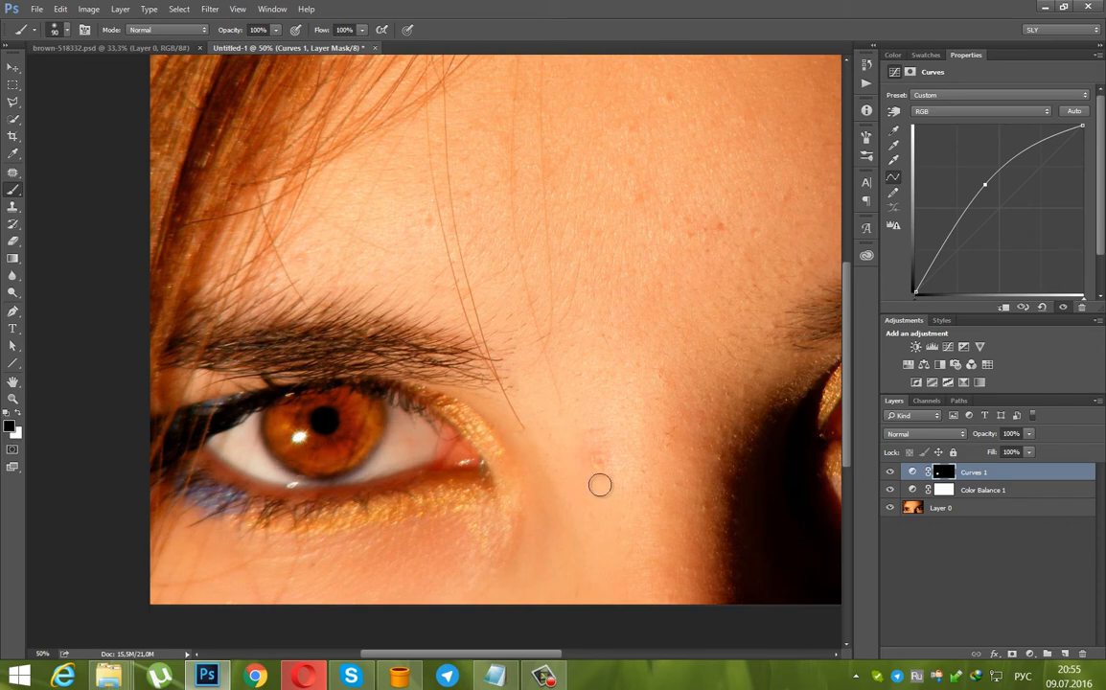
- Brighten the right eye's iris by painting white on the Curves mask with the 90 px brush
{"action": "left_click_drag", "start_coordinate": [577, 504], "coordinate": [262, 478]}
{"action": "key", "text": "x"}
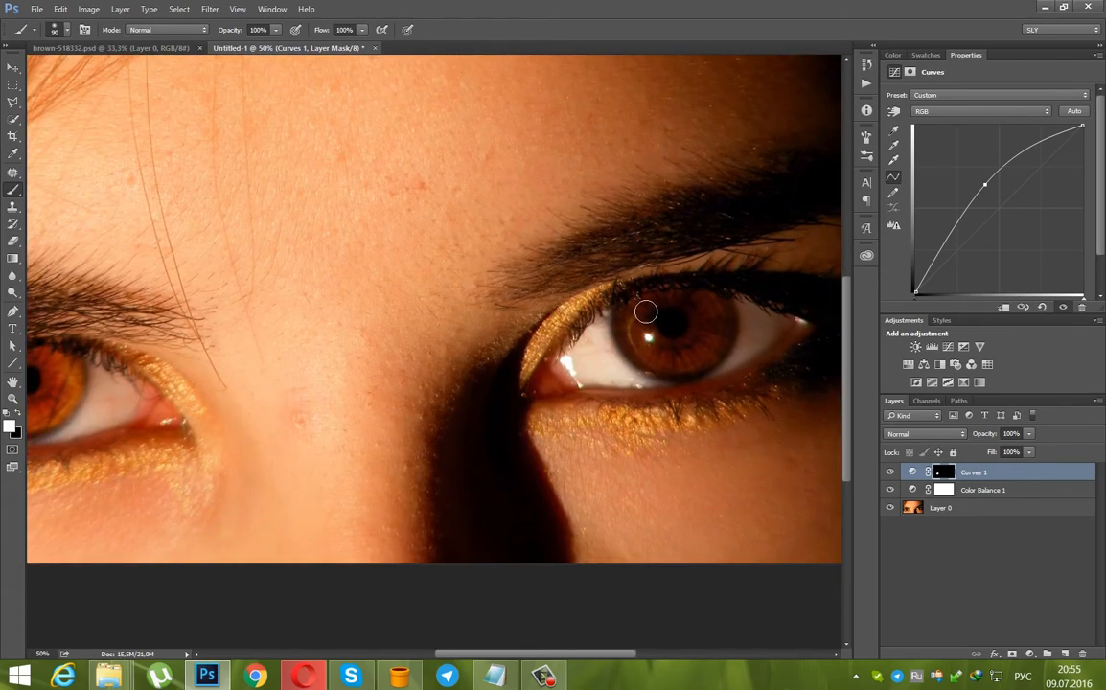
{"action": "mouse_move", "coordinate": [645, 312]}
{"action": "left_mouse_down"}
{"action": "mouse_move", "coordinate": [690, 317]}
{"action": "mouse_move", "coordinate": [662, 303]}
{"action": "mouse_move", "coordinate": [706, 315]}
{"action": "mouse_move", "coordinate": [699, 334]}
{"action": "mouse_move", "coordinate": [711, 312]}
{"action": "mouse_move", "coordinate": [703, 340]}
{"action": "mouse_move", "coordinate": [665, 348]}
{"action": "mouse_move", "coordinate": [680, 355]}
{"action": "mouse_move", "coordinate": [653, 333]}
{"action": "mouse_move", "coordinate": [656, 315]}
{"action": "mouse_move", "coordinate": [649, 347]}
{"action": "mouse_move", "coordinate": [634, 318]}
{"action": "mouse_move", "coordinate": [697, 313]}
{"action": "left_mouse_up"}
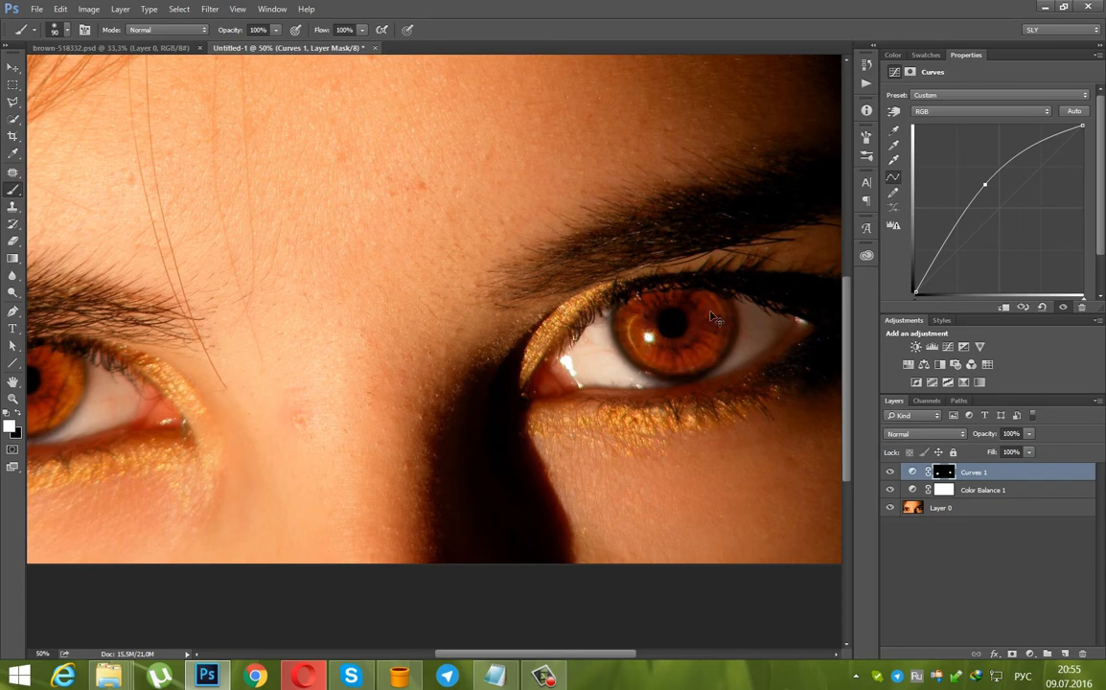
{"action": "key", "text": "ctrl+minus"}
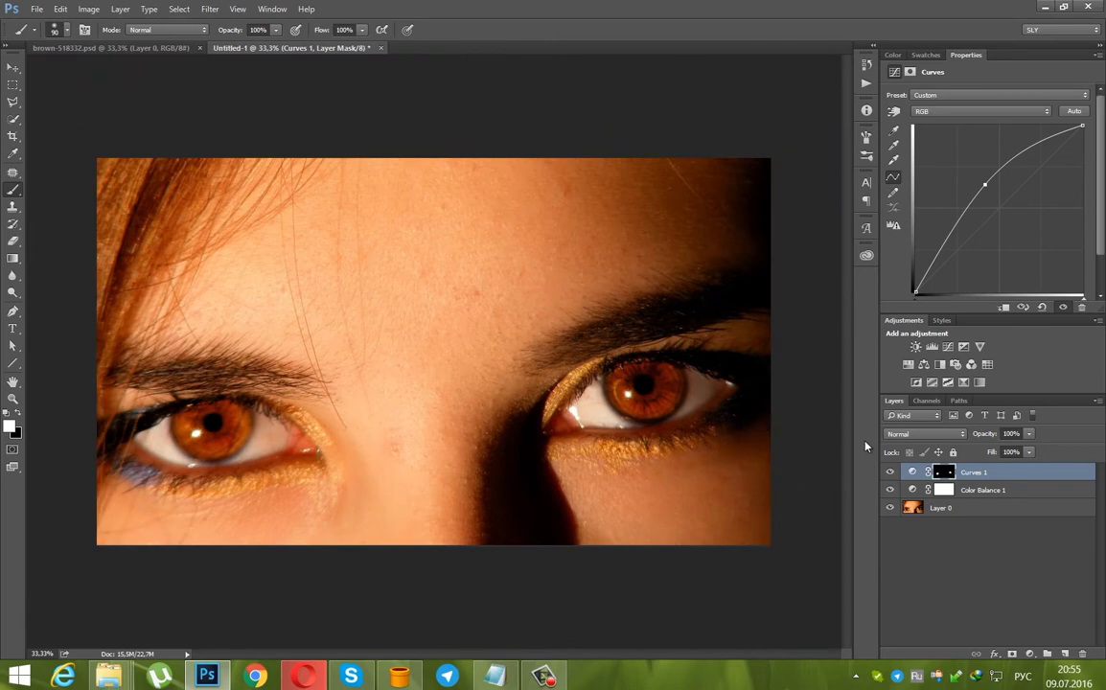
- Add a Hue/Saturation adjustment with hue set to +180 and set its blend mode to Color
{"action": "left_click", "coordinate": [909, 365]}
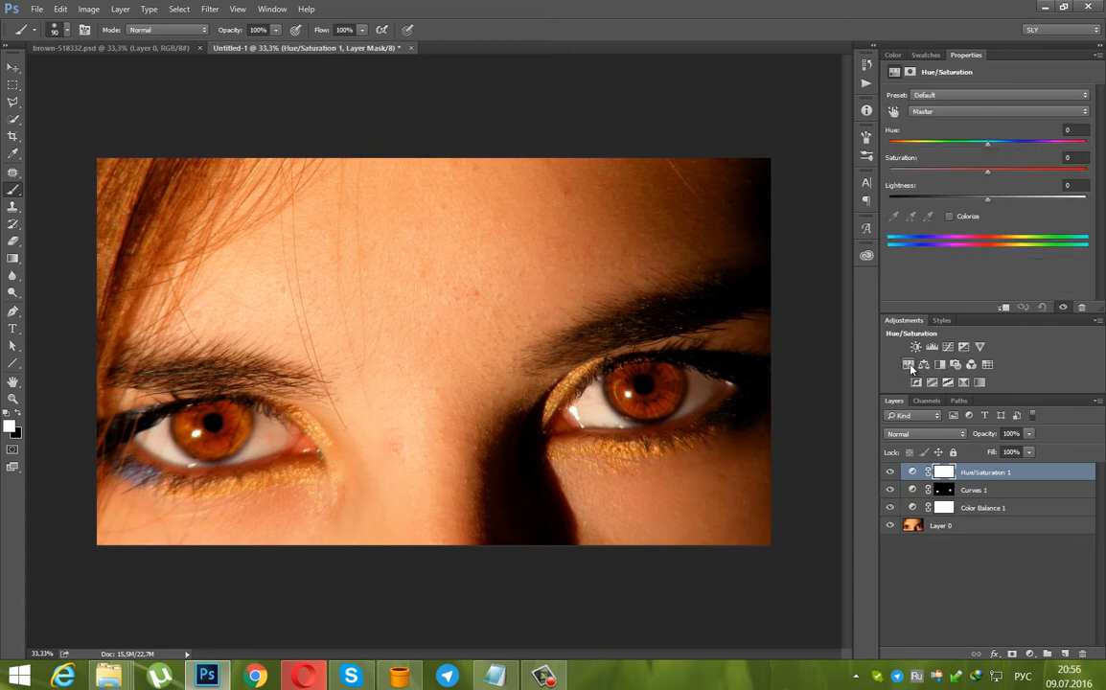
{"action": "left_click", "coordinate": [990, 144]}
{"action": "left_click_drag", "start_coordinate": [989, 145], "coordinate": [1086, 145]}
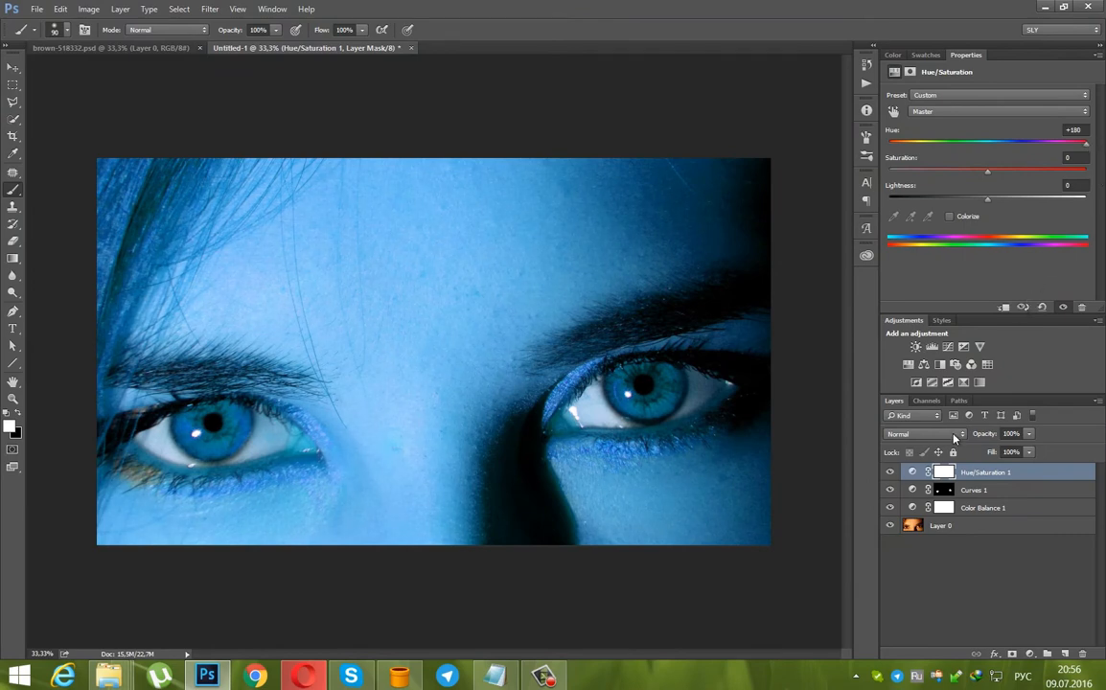
{"action": "left_click", "coordinate": [942, 437]}
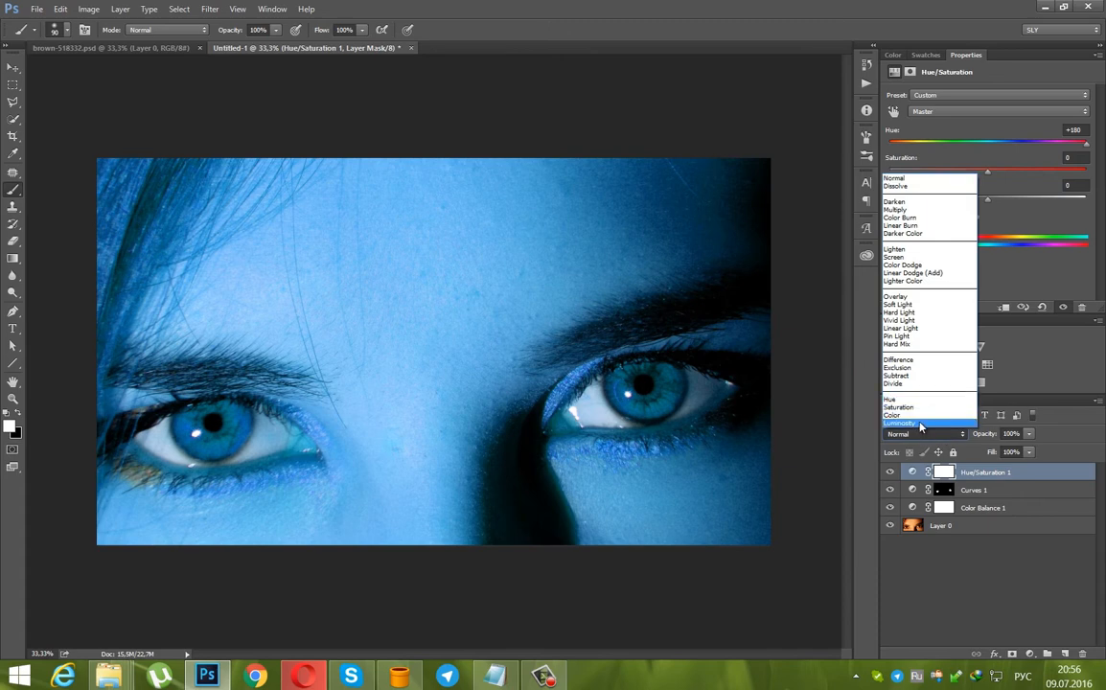
{"action": "left_click", "coordinate": [914, 419]}
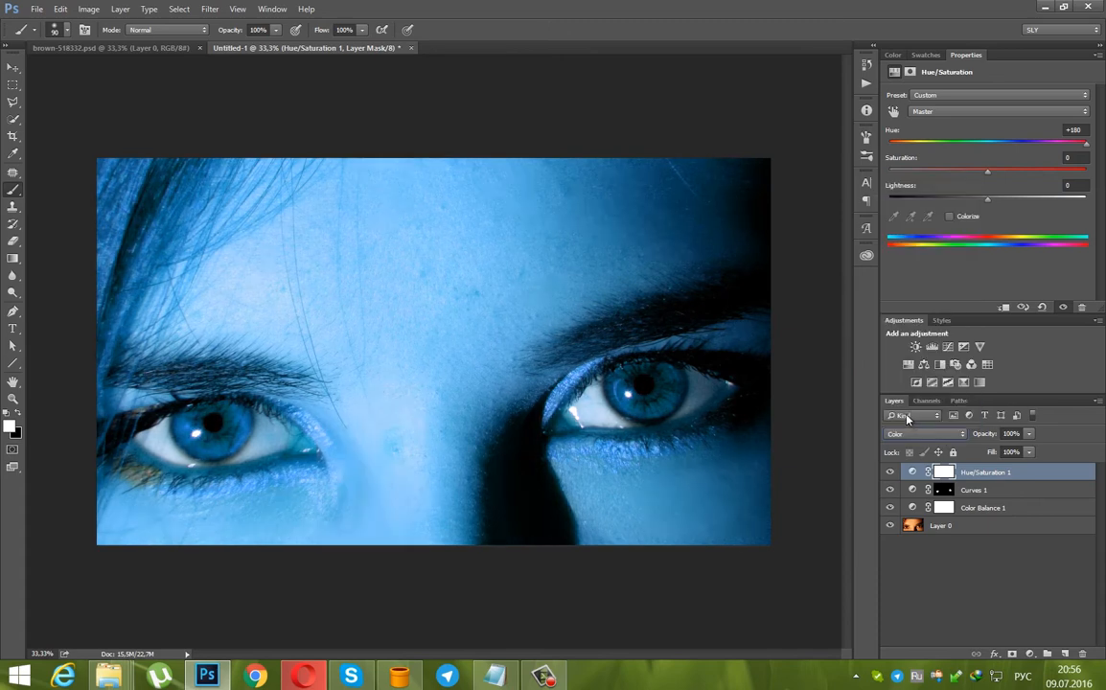
- Invert the Hue/Saturation mask to black and paint white over both irises to turn them blue
{"action": "left_click", "coordinate": [945, 472]}
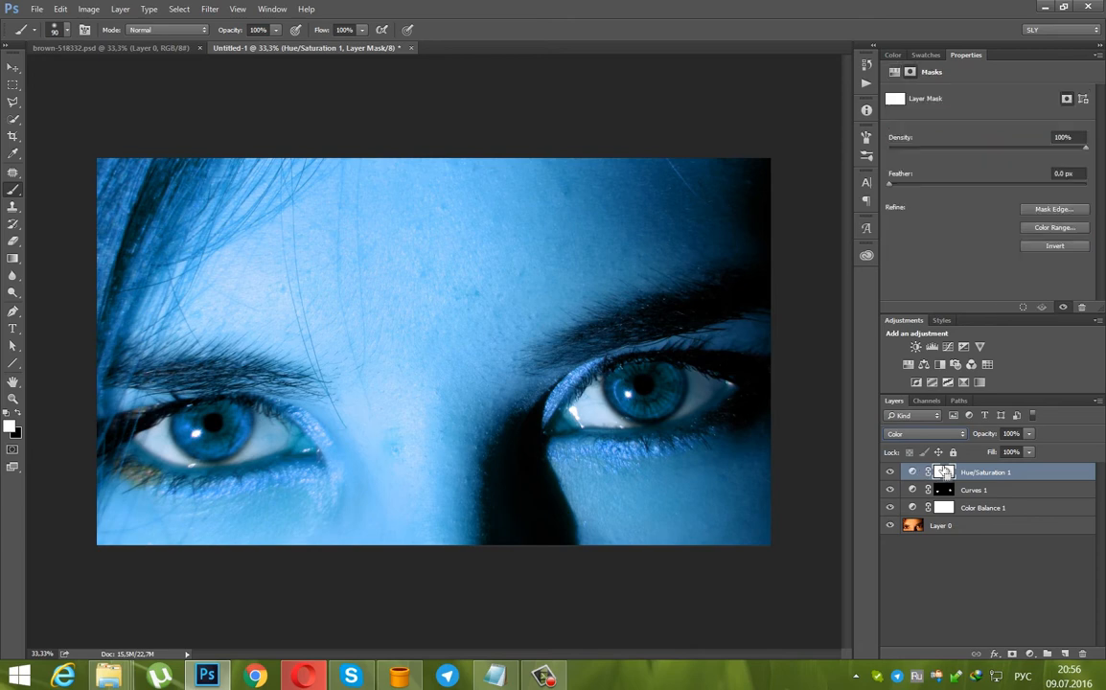
{"action": "key", "text": "ctrl+i"}
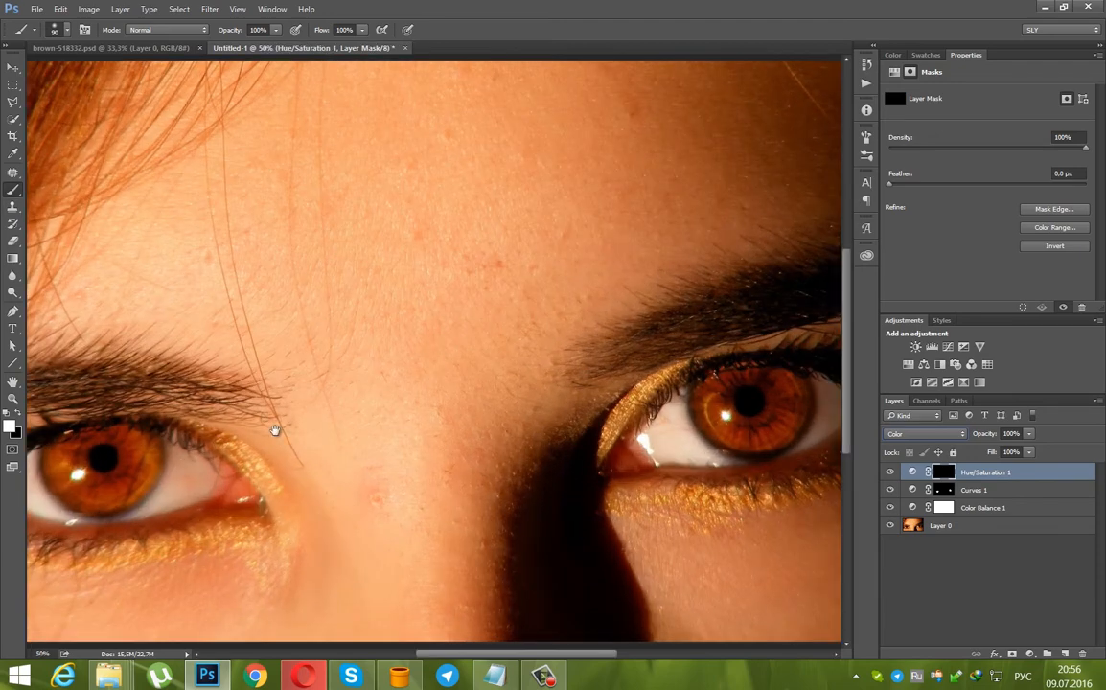
{"action": "left_click_drag", "start_coordinate": [248, 389], "coordinate": [281, 340]}
{"action": "mouse_move", "coordinate": [90, 428]}
{"action": "left_mouse_down"}
{"action": "mouse_move", "coordinate": [134, 454]}
{"action": "mouse_move", "coordinate": [169, 439]}
{"action": "mouse_move", "coordinate": [181, 403]}
{"action": "mouse_move", "coordinate": [110, 409]}
{"action": "mouse_move", "coordinate": [142, 422]}
{"action": "mouse_move", "coordinate": [110, 408]}
{"action": "left_mouse_up"}
{"action": "mouse_move", "coordinate": [445, 485]}
{"action": "left_mouse_down"}
{"action": "mouse_move", "coordinate": [373, 472]}
{"action": "mouse_move", "coordinate": [378, 489]}
{"action": "left_mouse_up"}
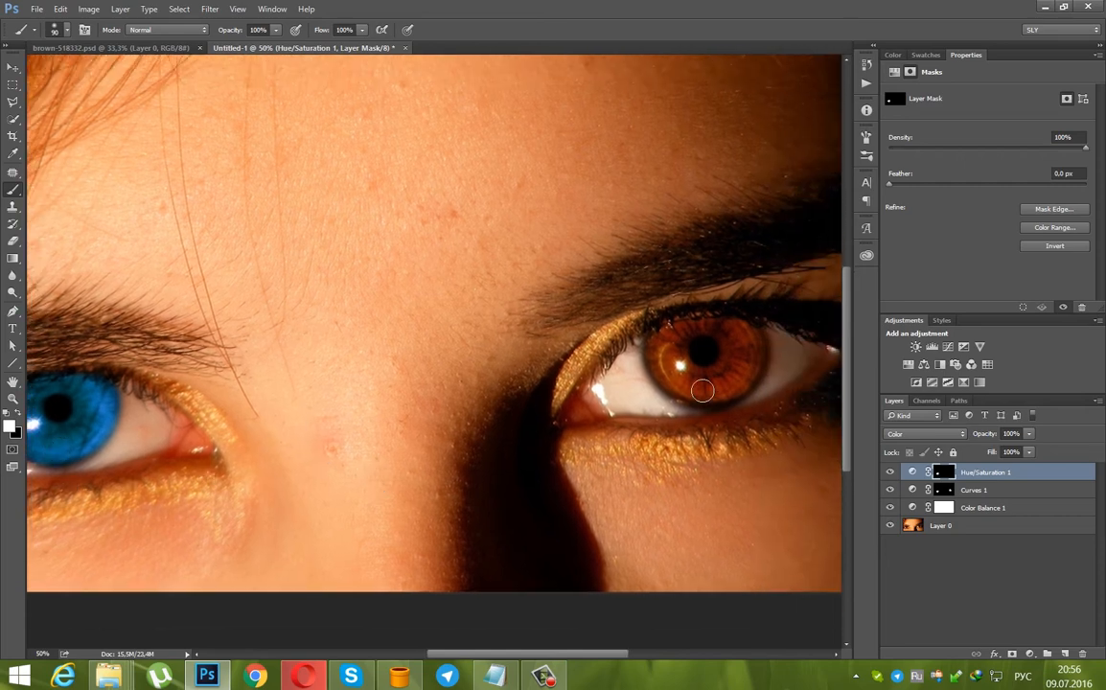
{"action": "mouse_move", "coordinate": [637, 355]}
{"action": "left_mouse_down"}
{"action": "mouse_move", "coordinate": [505, 396]}
{"action": "mouse_move", "coordinate": [526, 385]}
{"action": "mouse_move", "coordinate": [543, 422]}
{"action": "mouse_move", "coordinate": [588, 430]}
{"action": "mouse_move", "coordinate": [621, 392]}
{"action": "mouse_move", "coordinate": [592, 370]}
{"action": "mouse_move", "coordinate": [558, 383]}
{"action": "mouse_move", "coordinate": [562, 370]}
{"action": "mouse_move", "coordinate": [595, 388]}
{"action": "mouse_move", "coordinate": [585, 397]}
{"action": "left_mouse_up"}
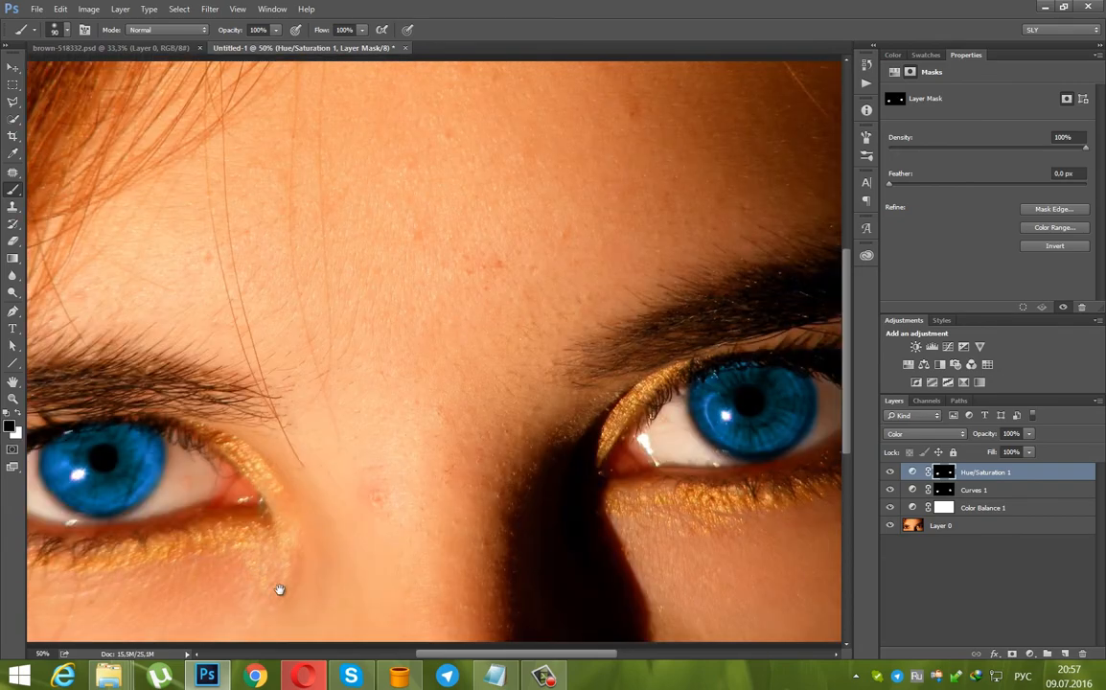
- Add a second Hue/Saturation adjustment with hue set to -151 and invert its mask to black
{"action": "left_click_drag", "start_coordinate": [266, 579], "coordinate": [363, 573]}
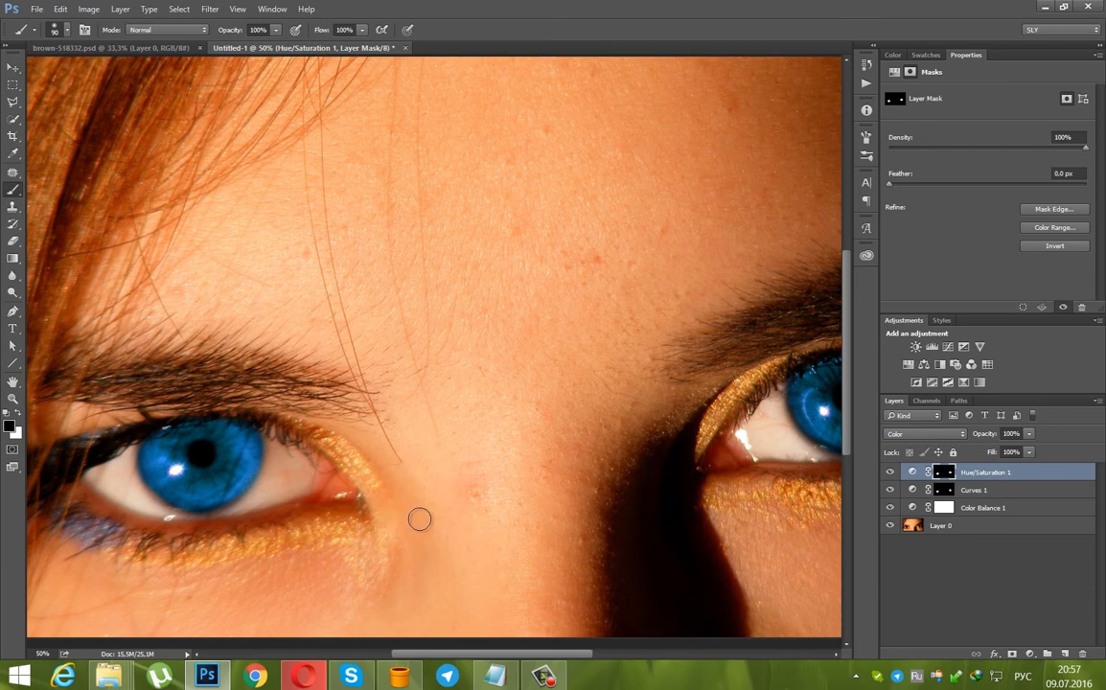
{"action": "left_click", "coordinate": [909, 366]}
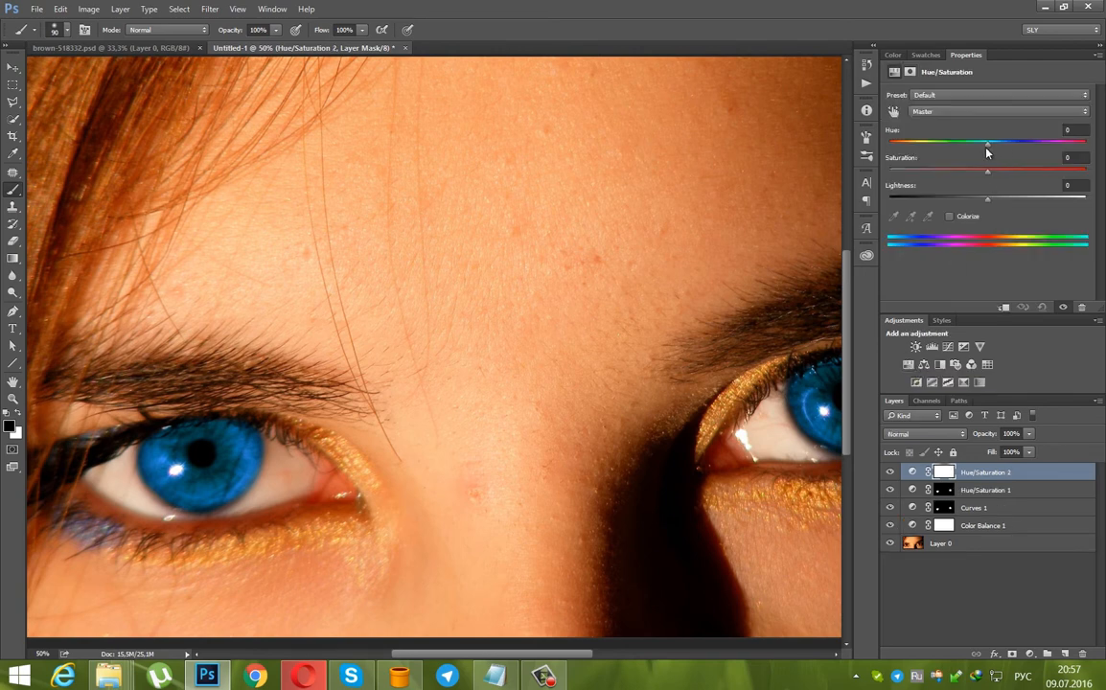
{"action": "left_click_drag", "start_coordinate": [989, 145], "coordinate": [903, 146]}
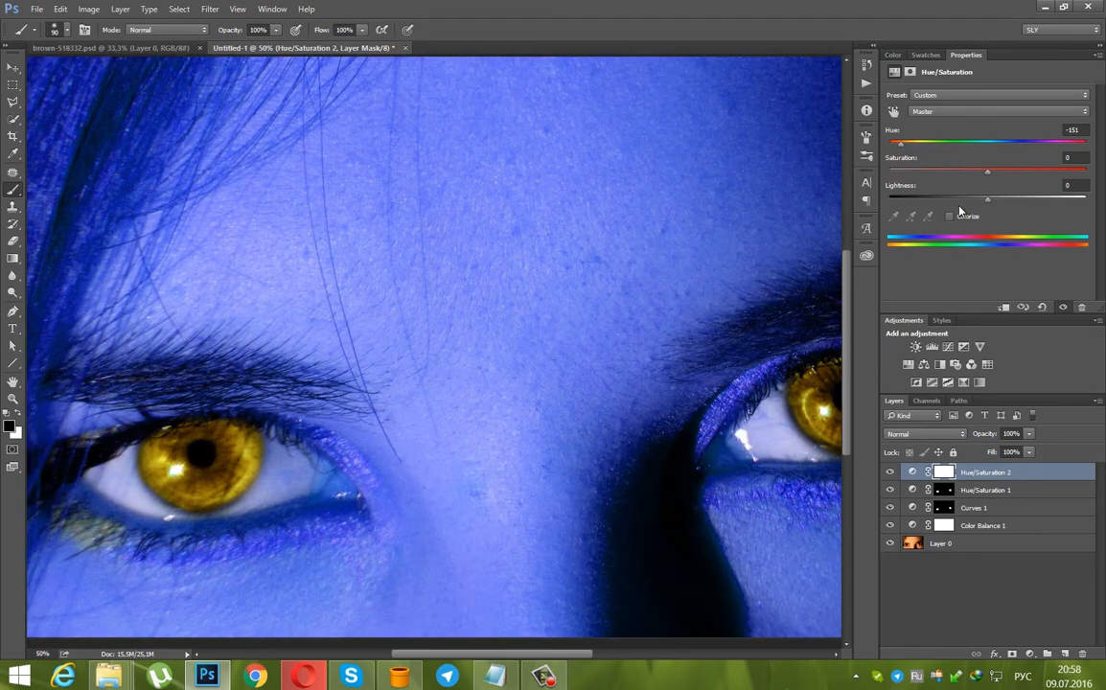
{"action": "key", "text": "ctrl+i"}
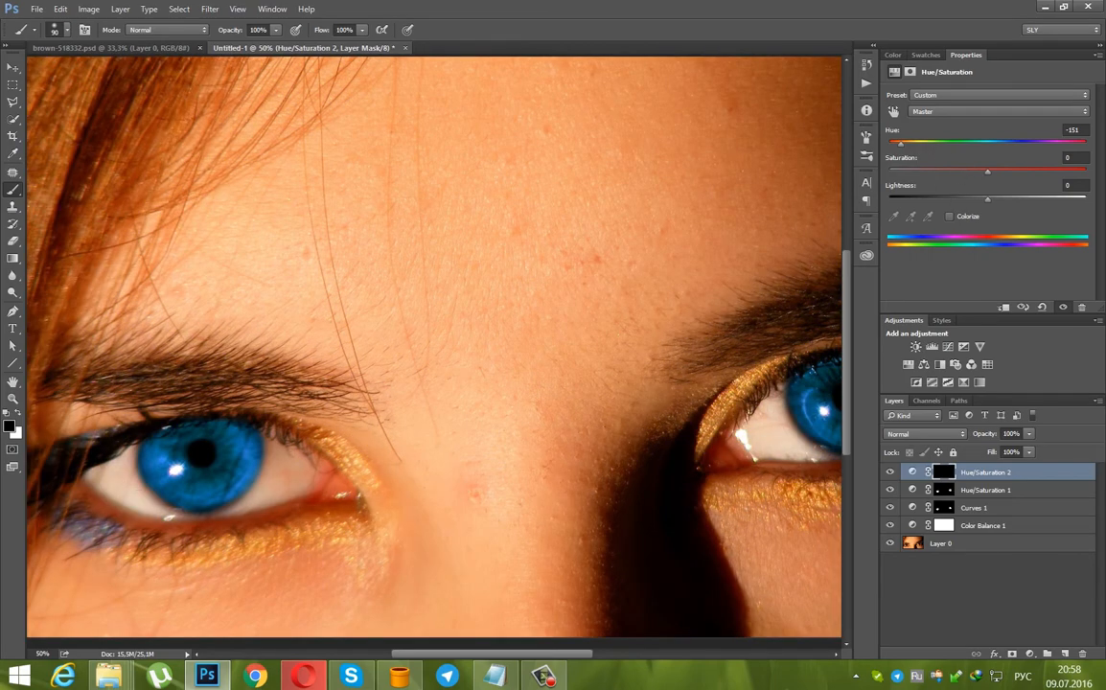
- Paint a yellow ring around the left eye's pupil with a 30 px white brush on the second Hue/Saturation mask
{"action": "key", "text": "bracketleft"}
{"action": "key", "text": "bracketleft"}
{"action": "key", "text": "bracketleft"}
{"action": "key", "text": "bracketleft"}
{"action": "key", "text": "bracketleft"}
{"action": "key", "text": "ctrl+plus"}
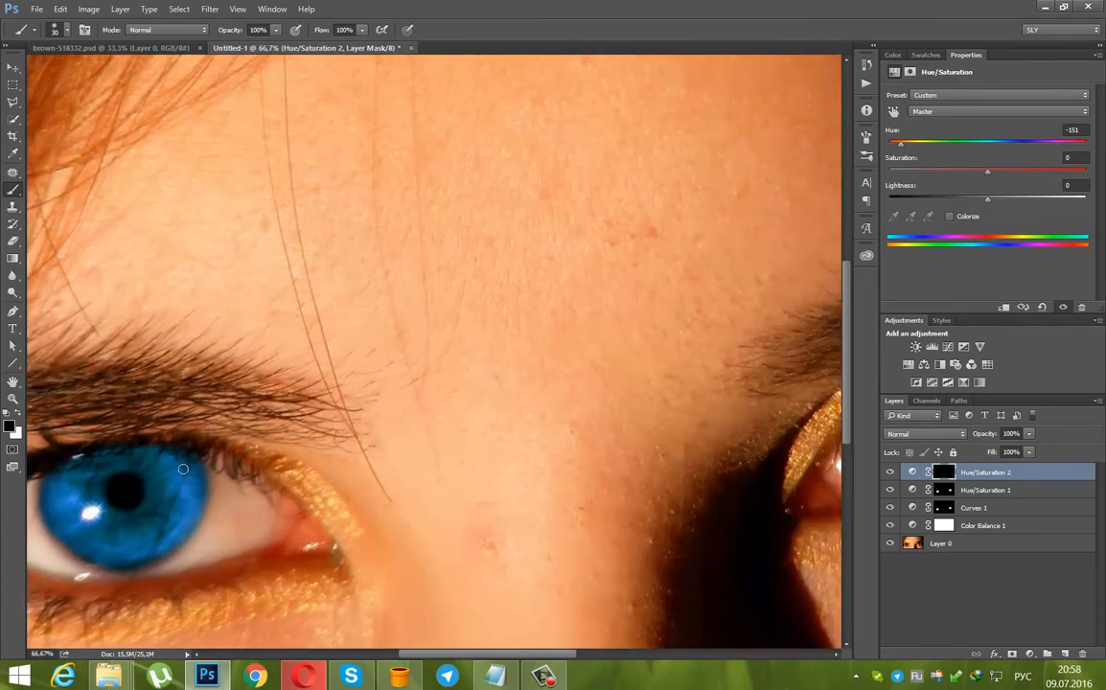
{"action": "left_click_drag", "start_coordinate": [181, 481], "coordinate": [302, 373]}
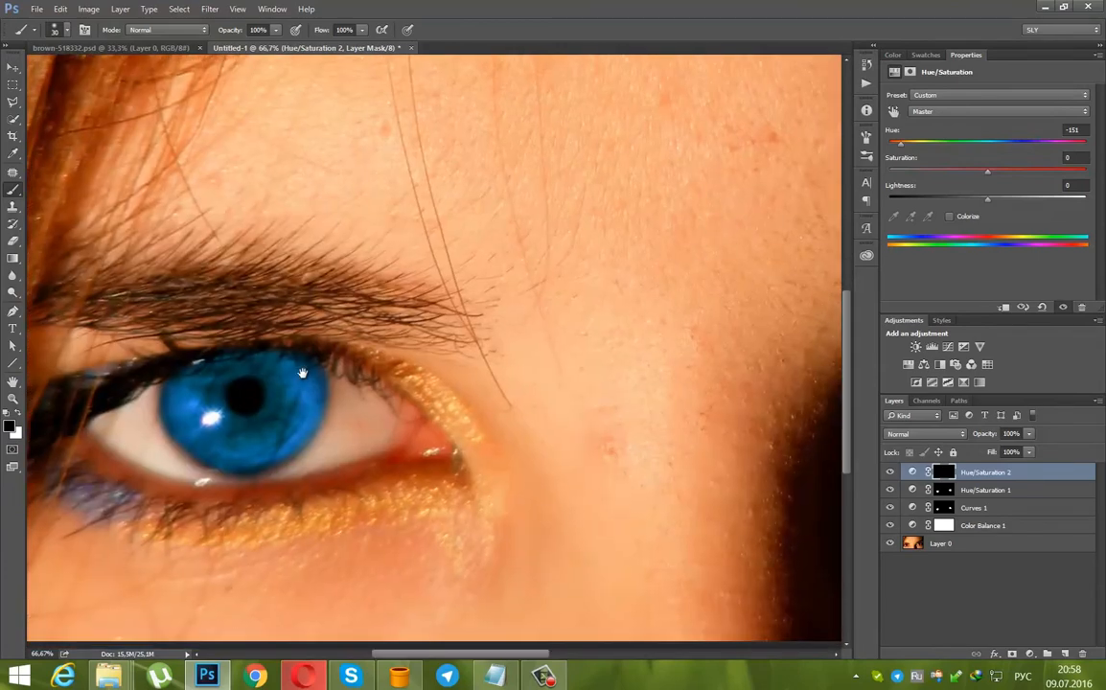
{"action": "left_click", "coordinate": [17, 415]}
{"action": "mouse_move", "coordinate": [221, 410]}
{"action": "left_mouse_down"}
{"action": "mouse_move", "coordinate": [257, 415]}
{"action": "mouse_move", "coordinate": [276, 398]}
{"action": "mouse_move", "coordinate": [247, 373]}
{"action": "mouse_move", "coordinate": [231, 382]}
{"action": "mouse_move", "coordinate": [228, 408]}
{"action": "left_mouse_up"}
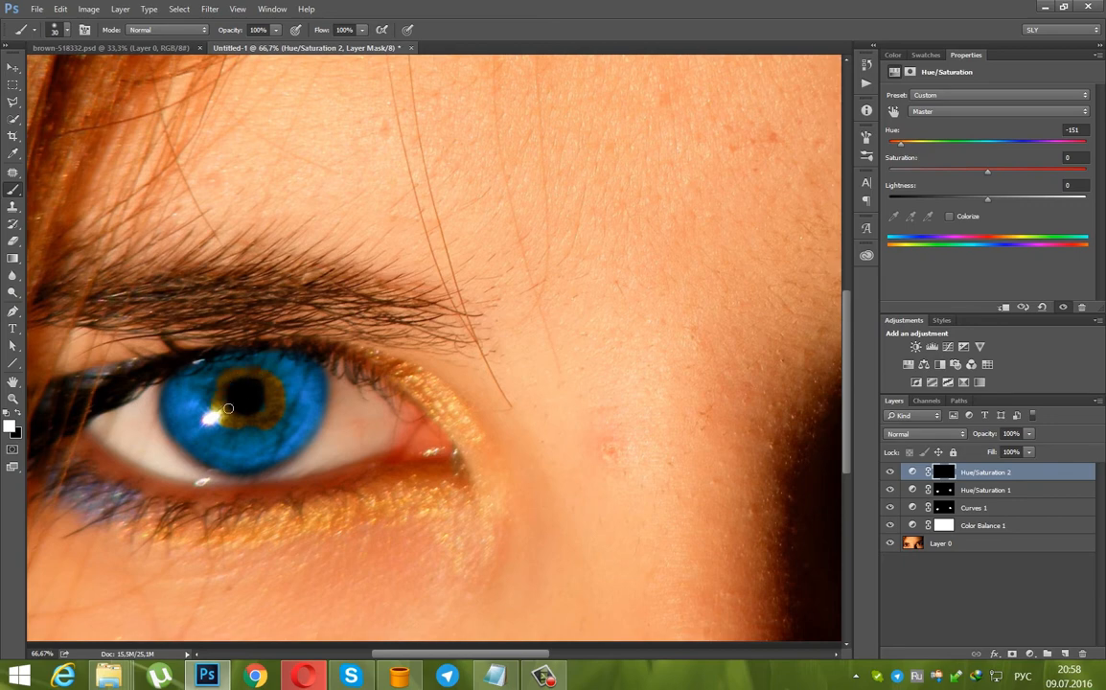
- Paint a matching yellow ring around the other eye's pupil with a 30 px white brush on the second Hue/Saturation mask
{"action": "left_click_drag", "start_coordinate": [347, 406], "coordinate": [210, 439]}
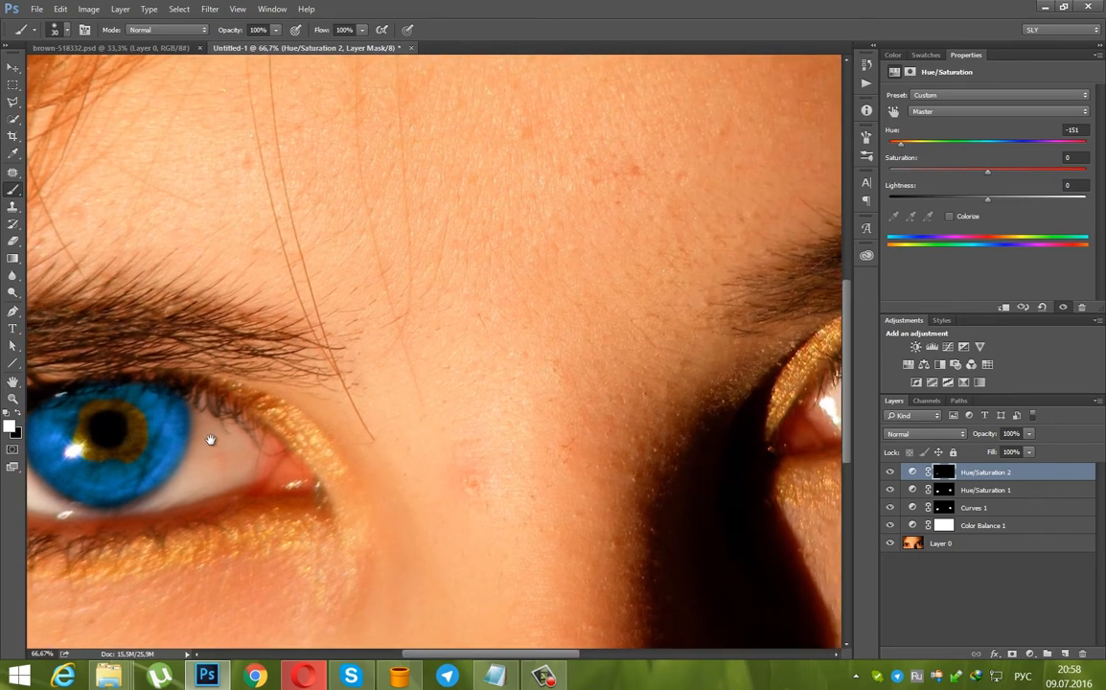
{"action": "mouse_move", "coordinate": [721, 420]}
{"action": "left_mouse_down"}
{"action": "mouse_move", "coordinate": [638, 402]}
{"action": "mouse_move", "coordinate": [309, 446]}
{"action": "left_mouse_up"}
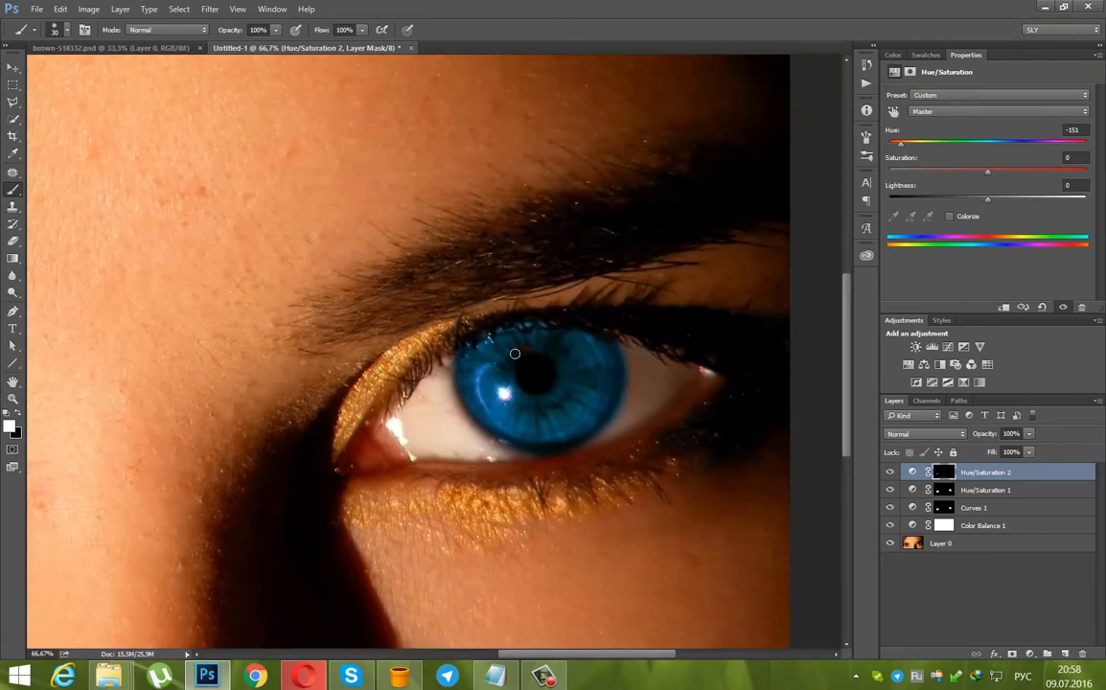
{"action": "mouse_move", "coordinate": [515, 353]}
{"action": "left_mouse_down"}
{"action": "mouse_move", "coordinate": [518, 388]}
{"action": "mouse_move", "coordinate": [537, 395]}
{"action": "mouse_move", "coordinate": [563, 387]}
{"action": "mouse_move", "coordinate": [563, 370]}
{"action": "mouse_move", "coordinate": [527, 352]}
{"action": "mouse_move", "coordinate": [556, 364]}
{"action": "left_mouse_up"}
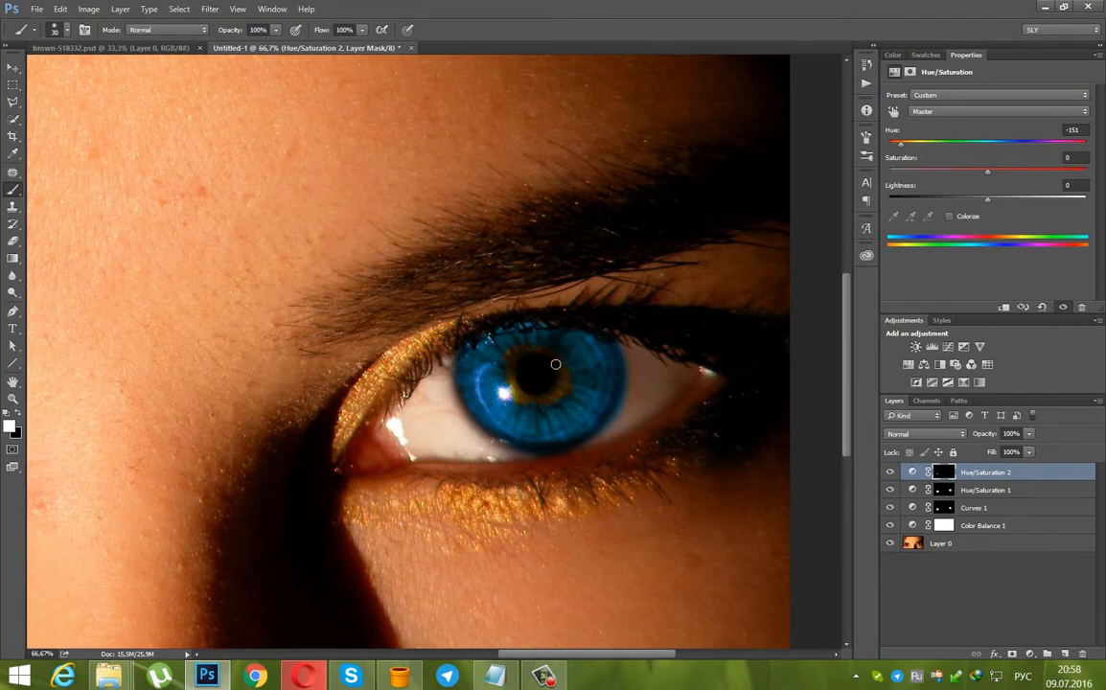
{"action": "left_click_drag", "start_coordinate": [345, 413], "coordinate": [568, 345]}
{"action": "left_click_drag", "start_coordinate": [351, 395], "coordinate": [610, 376]}
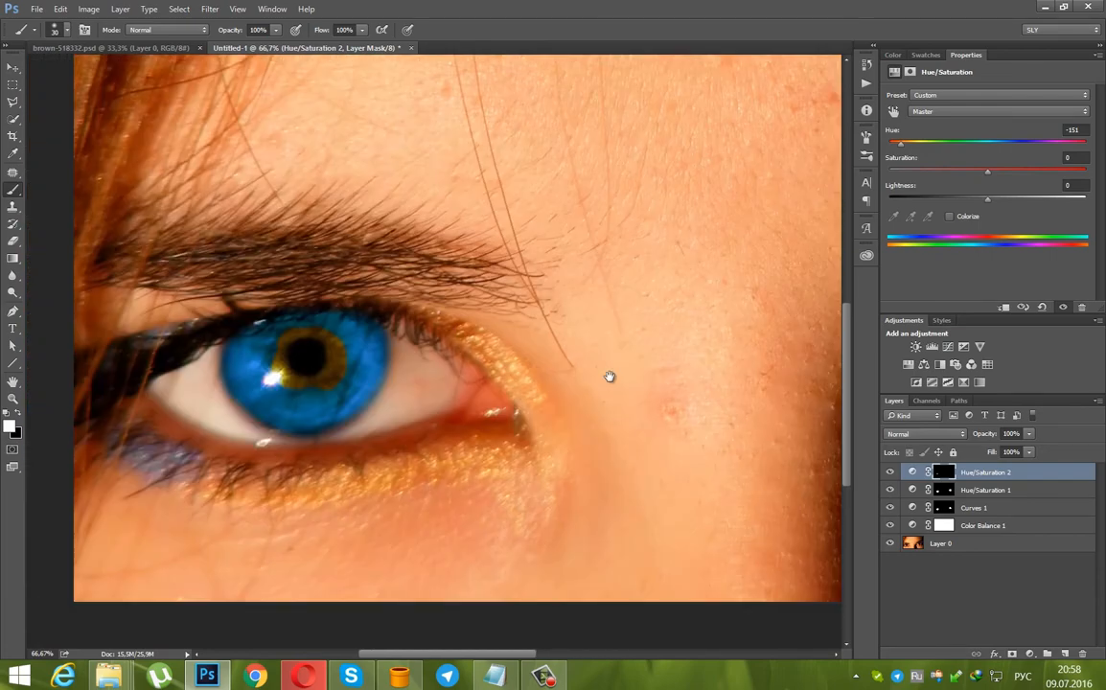
- Soften the pupil rings by applying a Gaussian Blur with a 19.6 px radius to the second Hue/Saturation mask
{"action": "left_click", "coordinate": [209, 8]}
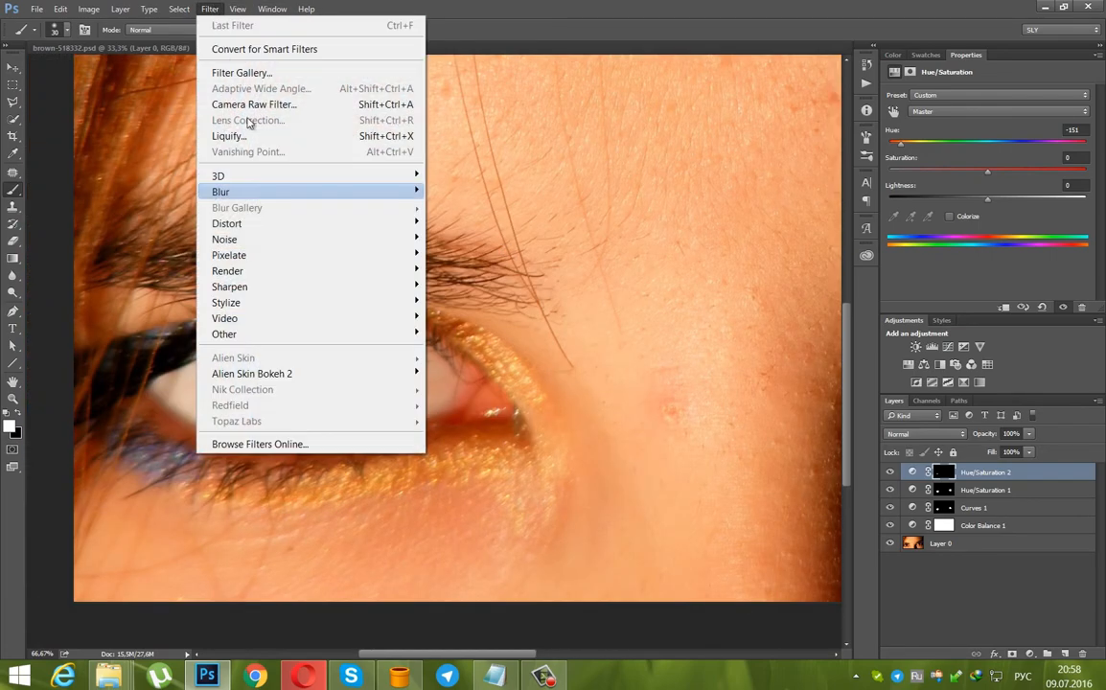
{"action": "mouse_move", "coordinate": [247, 190]}
{"action": "left_click", "coordinate": [470, 254]}
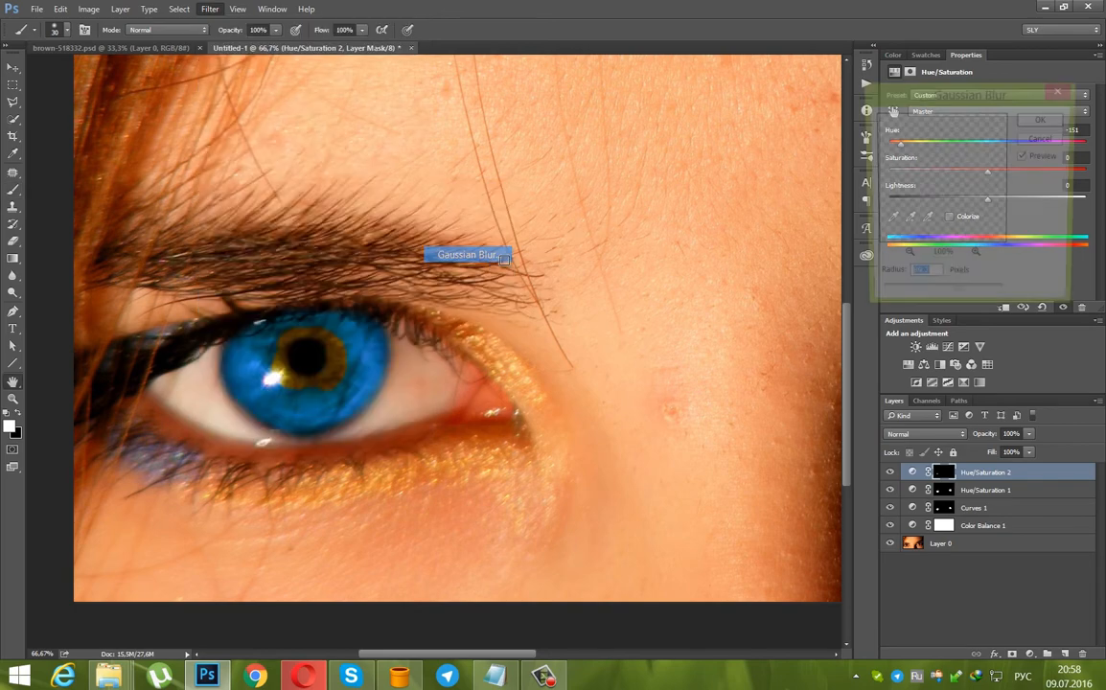
{"action": "mouse_move", "coordinate": [956, 299]}
{"action": "left_mouse_down"}
{"action": "mouse_move", "coordinate": [918, 299]}
{"action": "mouse_move", "coordinate": [954, 304]}
{"action": "mouse_move", "coordinate": [935, 304]}
{"action": "left_mouse_up"}
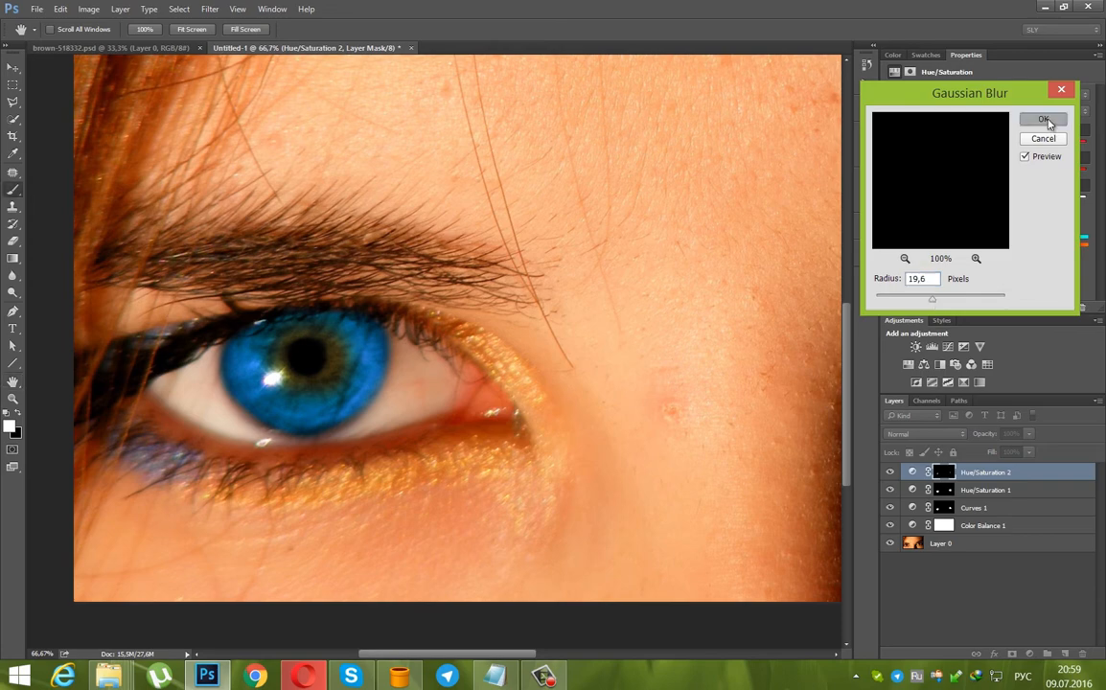
{"action": "left_click", "coordinate": [1044, 119]}
- Set the second Hue/Saturation layer's blend mode to Screen and its saturation to +100
{"action": "left_click_drag", "start_coordinate": [740, 392], "coordinate": [445, 387]}
{"action": "left_click_drag", "start_coordinate": [581, 372], "coordinate": [645, 389]}
{"action": "left_click_drag", "start_coordinate": [494, 416], "coordinate": [672, 378]}
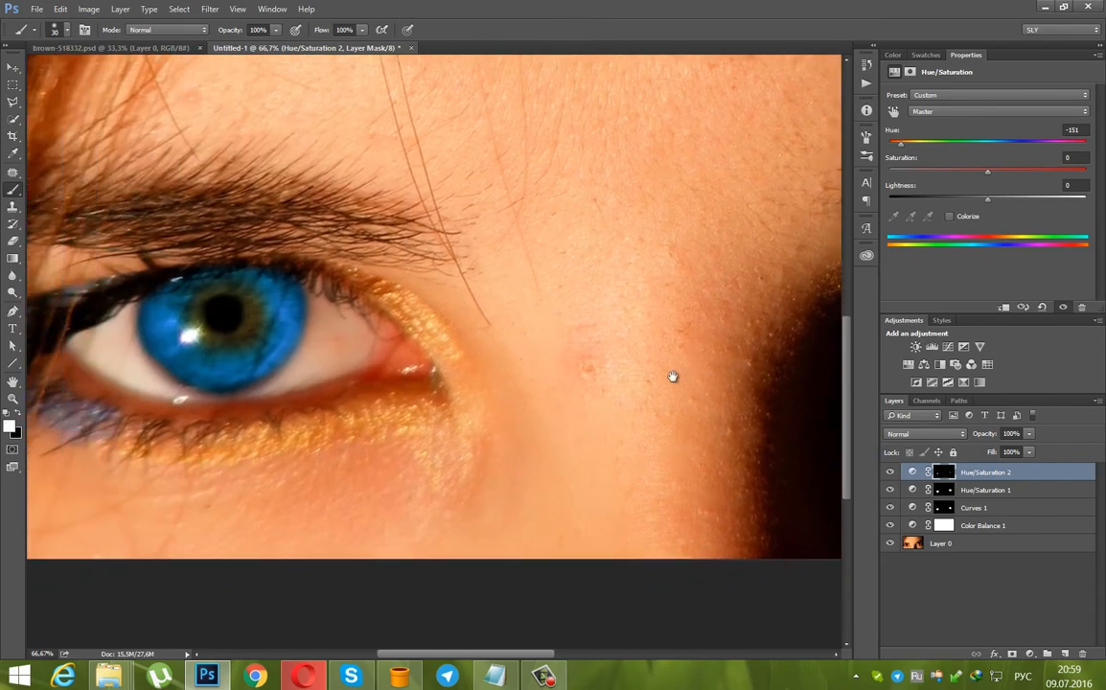
{"action": "left_click", "coordinate": [945, 438]}
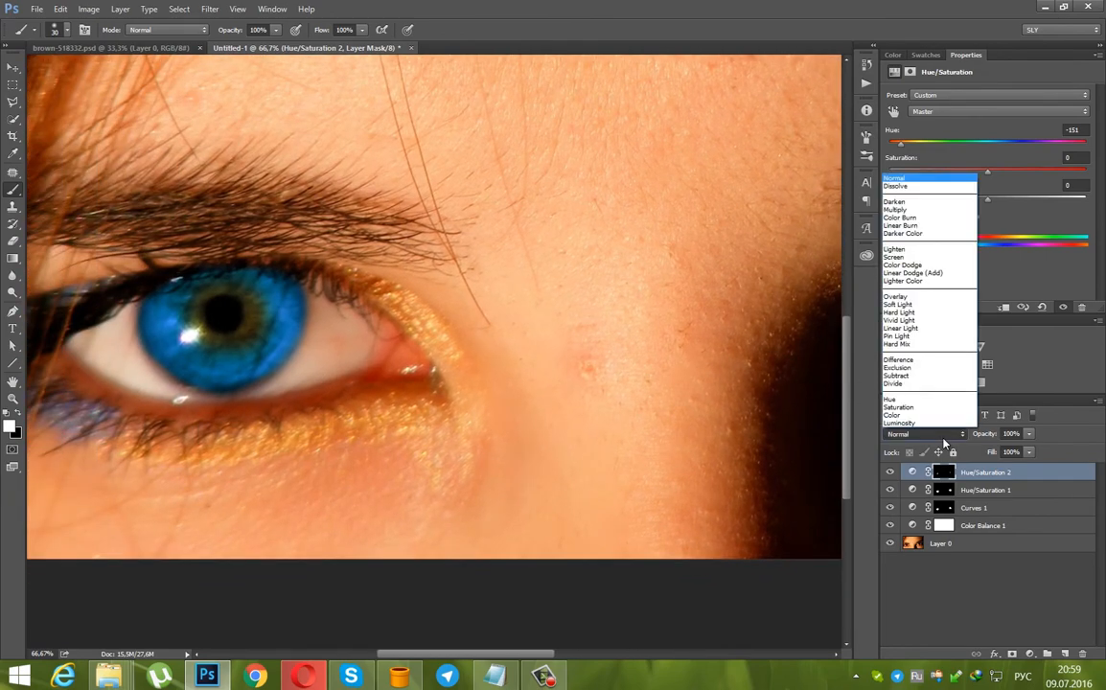
{"action": "left_click", "coordinate": [900, 258]}
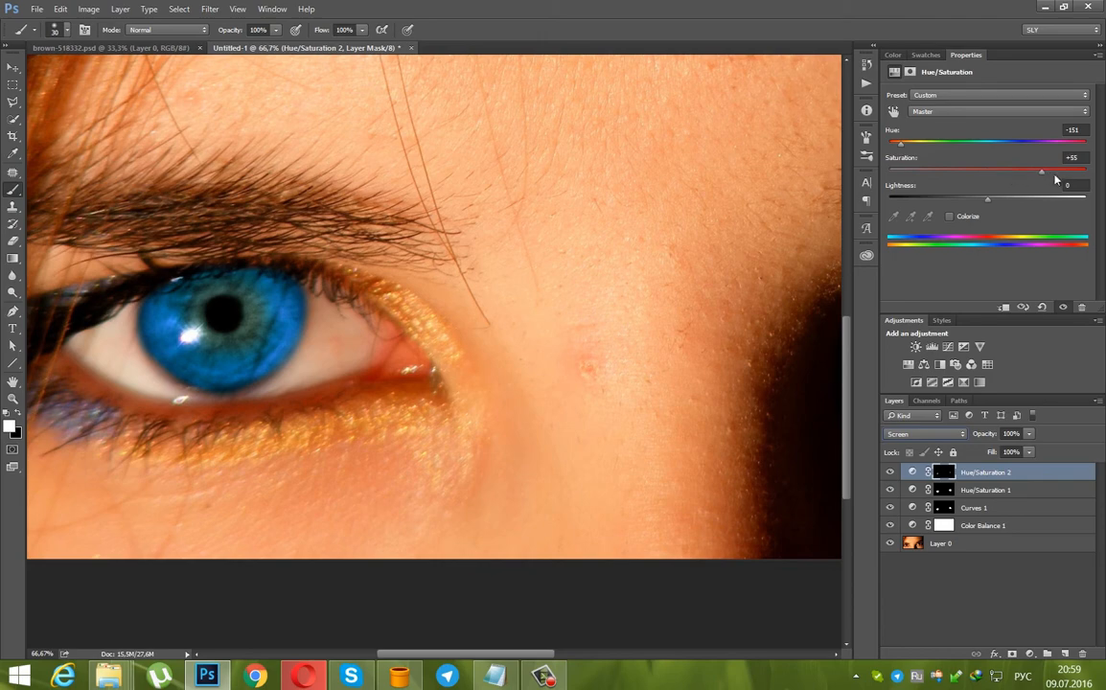
{"action": "left_click_drag", "start_coordinate": [988, 173], "coordinate": [1087, 172]}
- Add an empty layer above the adjustments and reset the brush colors to black foreground and white background
{"action": "left_click_drag", "start_coordinate": [563, 336], "coordinate": [467, 342]}
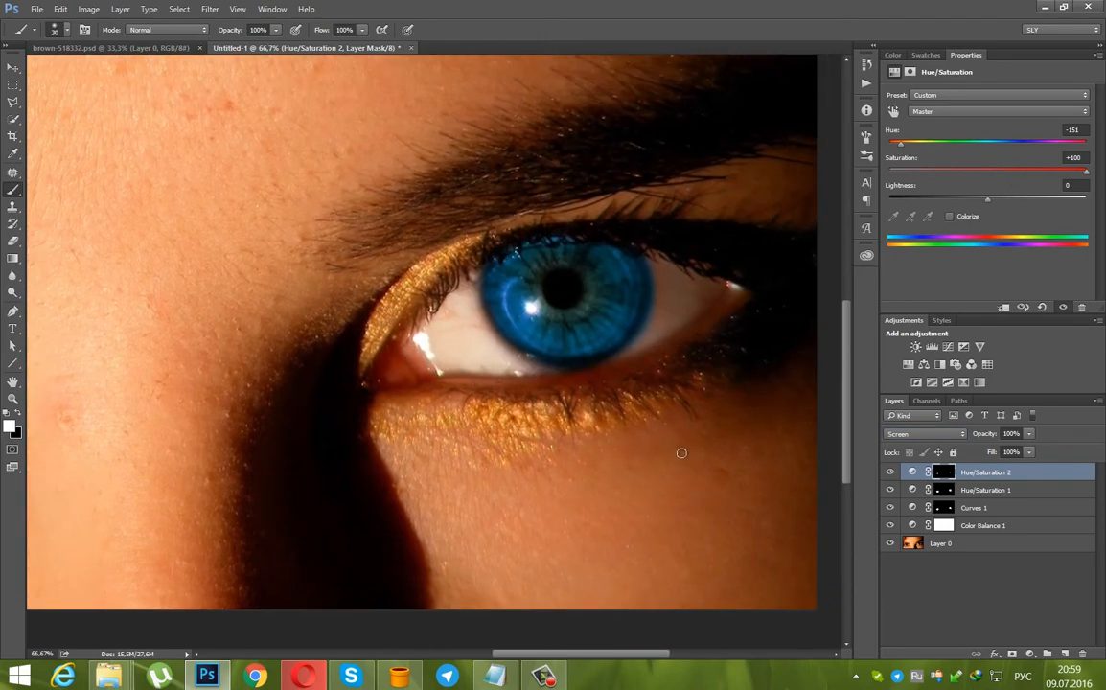
{"action": "left_click_drag", "start_coordinate": [393, 454], "coordinate": [546, 430]}
{"action": "scroll", "coordinate": [577, 395], "scroll_direction": "down", "scroll_amount": 1}
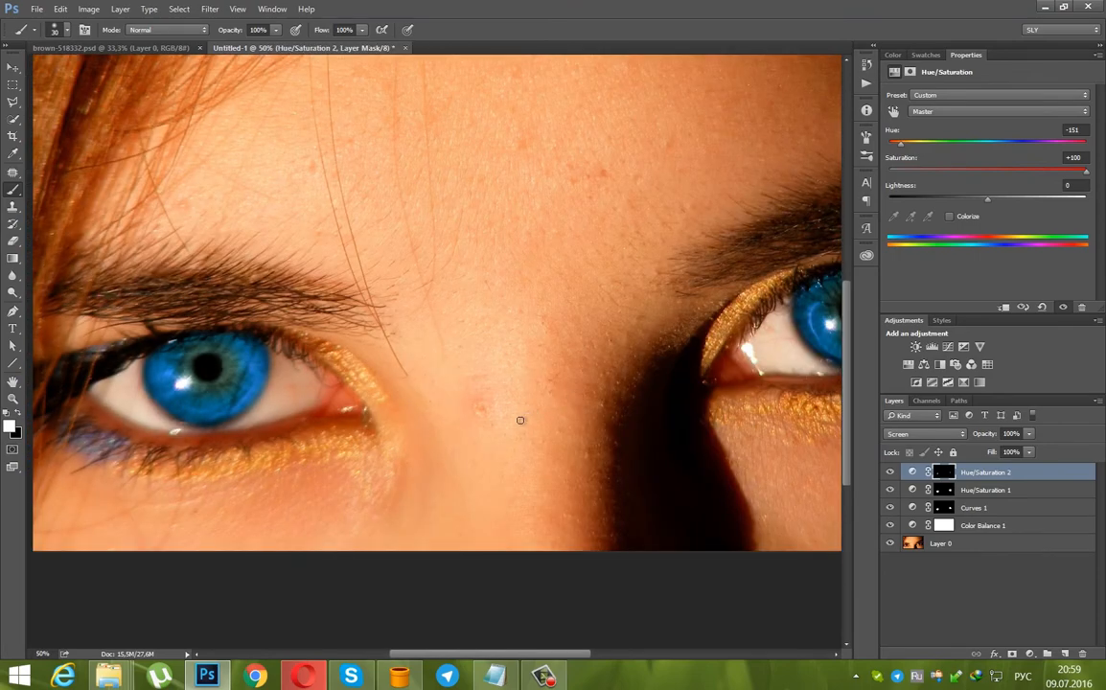
{"action": "left_click_drag", "start_coordinate": [400, 427], "coordinate": [399, 469]}
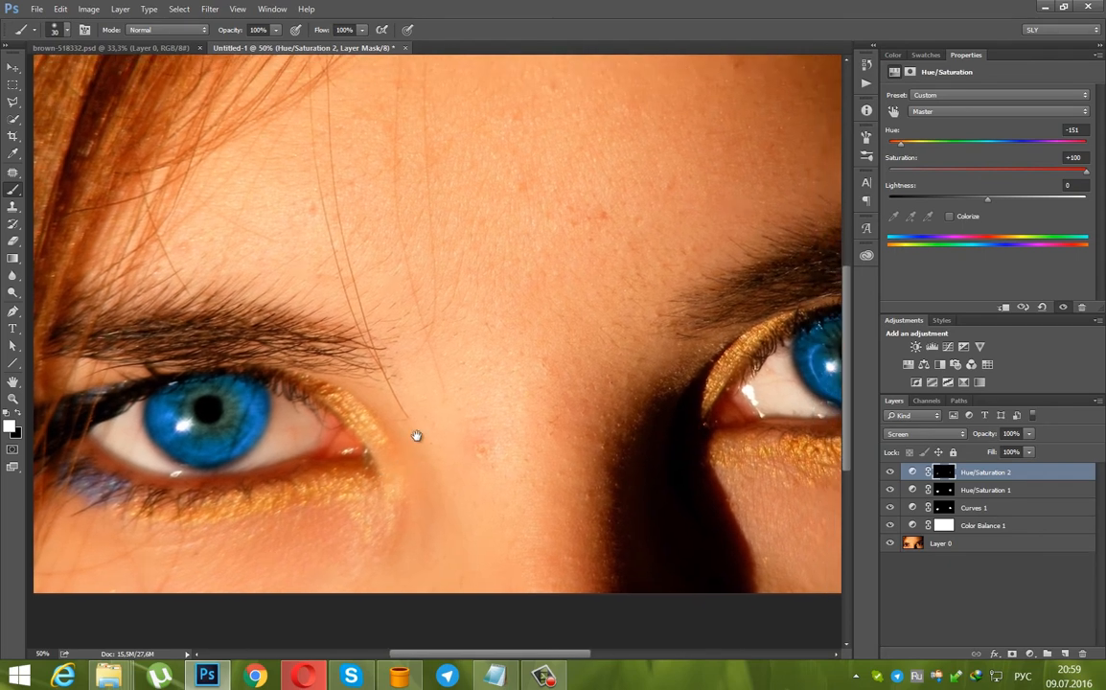
{"action": "mouse_move", "coordinate": [459, 403]}
{"action": "left_mouse_down"}
{"action": "mouse_move", "coordinate": [459, 354]}
{"action": "mouse_move", "coordinate": [415, 378]}
{"action": "left_mouse_up"}
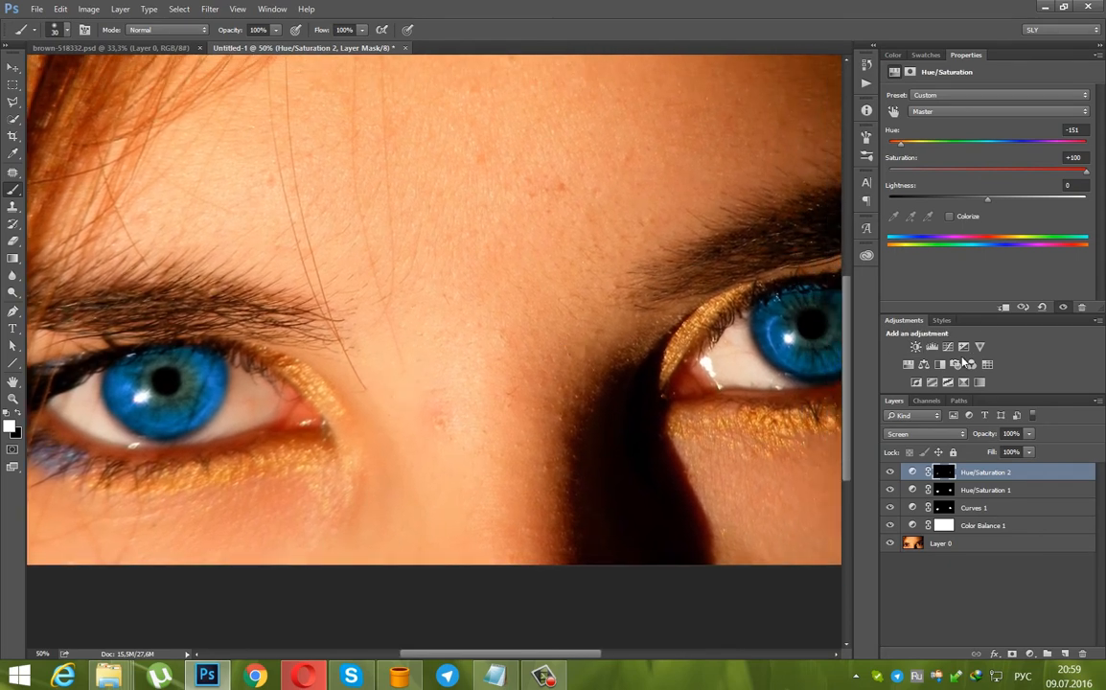
{"action": "left_click", "coordinate": [1066, 654]}
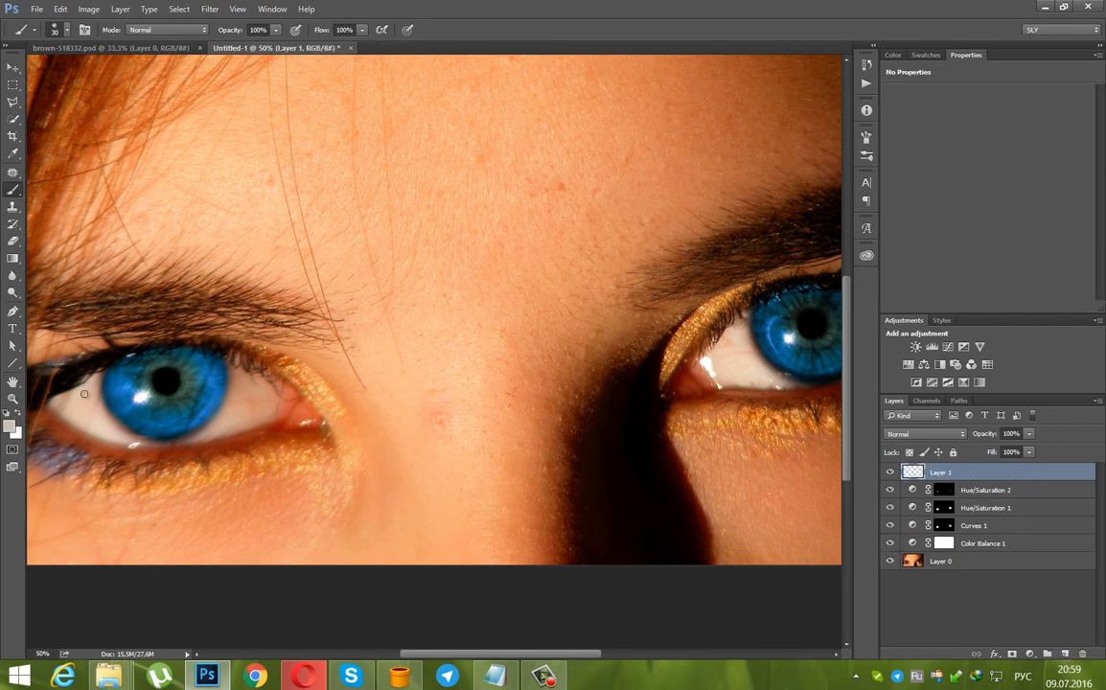
{"action": "left_click", "coordinate": [49, 419], "text": "alt"}
{"action": "left_click", "coordinate": [7, 413]}
{"action": "mouse_move", "coordinate": [125, 430]}
{"action": "left_mouse_down"}
{"action": "mouse_move", "coordinate": [154, 446]}
{"action": "mouse_move", "coordinate": [187, 441]}
{"action": "mouse_move", "coordinate": [222, 398]}
{"action": "mouse_move", "coordinate": [230, 353]}
{"action": "left_mouse_up"}
{"action": "key", "text": "ctrl+z"}
{"action": "key", "text": "ctrl+z"}
- Trace a black outline around the edge of both irises with a 10 px brush on the new layer
{"action": "key", "text": "ctrl+plus"}
{"action": "key", "text": "ctrl+plus"}
{"action": "left_click_drag", "start_coordinate": [119, 408], "coordinate": [698, 384]}
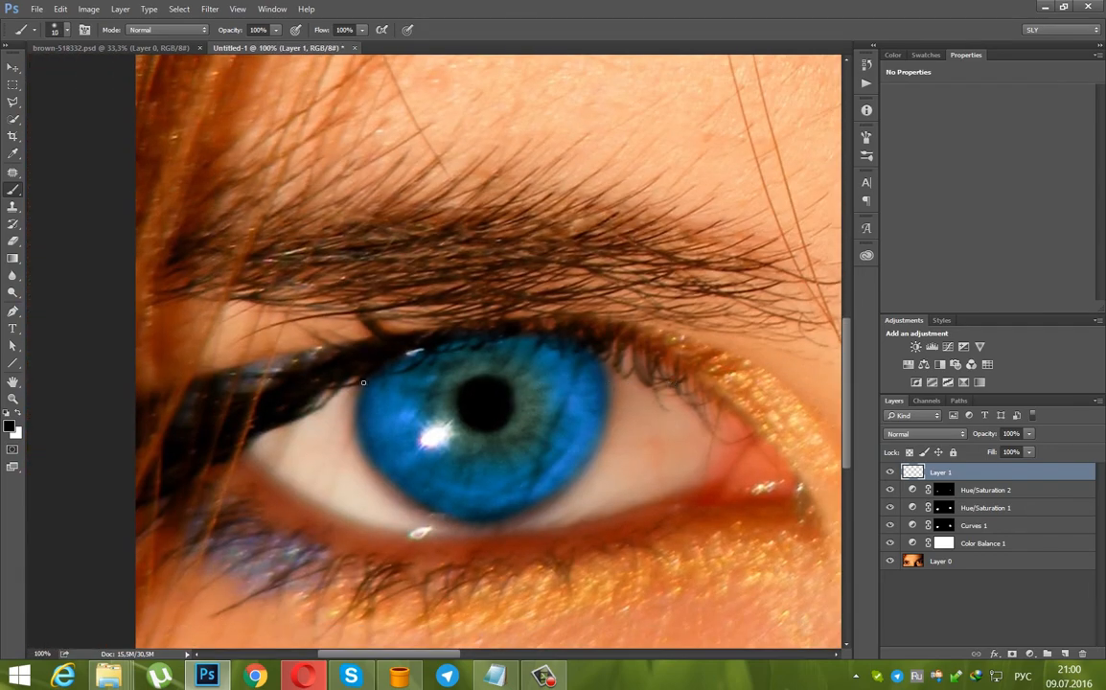
{"action": "mouse_move", "coordinate": [360, 401]}
{"action": "left_mouse_down"}
{"action": "mouse_move", "coordinate": [389, 482]}
{"action": "mouse_move", "coordinate": [418, 502]}
{"action": "mouse_move", "coordinate": [490, 515]}
{"action": "mouse_move", "coordinate": [559, 490]}
{"action": "mouse_move", "coordinate": [596, 453]}
{"action": "mouse_move", "coordinate": [610, 376]}
{"action": "mouse_move", "coordinate": [598, 345]}
{"action": "mouse_move", "coordinate": [293, 254]}
{"action": "mouse_move", "coordinate": [159, 251]}
{"action": "left_mouse_up"}
{"action": "mouse_move", "coordinate": [767, 202]}
{"action": "left_mouse_down"}
{"action": "mouse_move", "coordinate": [142, 251]}
{"action": "mouse_move", "coordinate": [139, 307]}
{"action": "mouse_move", "coordinate": [156, 298]}
{"action": "mouse_move", "coordinate": [175, 364]}
{"action": "mouse_move", "coordinate": [213, 403]}
{"action": "mouse_move", "coordinate": [290, 425]}
{"action": "mouse_move", "coordinate": [376, 391]}
{"action": "mouse_move", "coordinate": [407, 353]}
{"action": "mouse_move", "coordinate": [393, 260]}
{"action": "mouse_move", "coordinate": [356, 236]}
{"action": "left_mouse_up"}
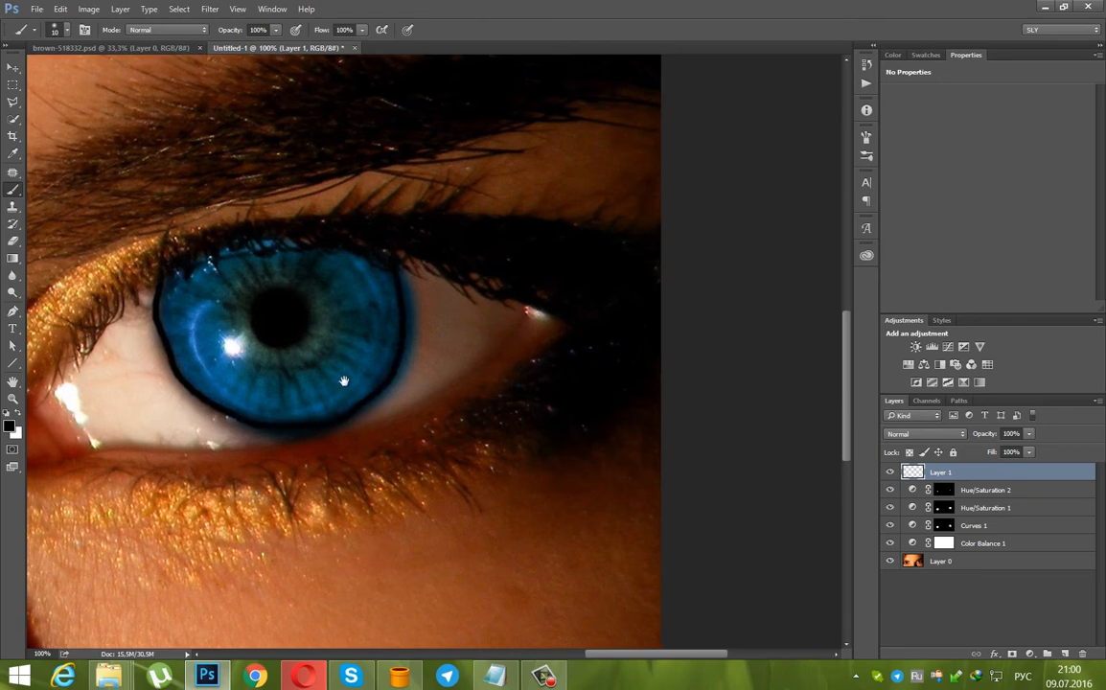
- Examine the black iris outlines on both eyes, close up and in the full portrait
{"action": "left_click_drag", "start_coordinate": [343, 380], "coordinate": [634, 416]}
{"action": "left_click_drag", "start_coordinate": [168, 454], "coordinate": [605, 418]}
{"action": "left_click_drag", "start_coordinate": [243, 382], "coordinate": [589, 189]}
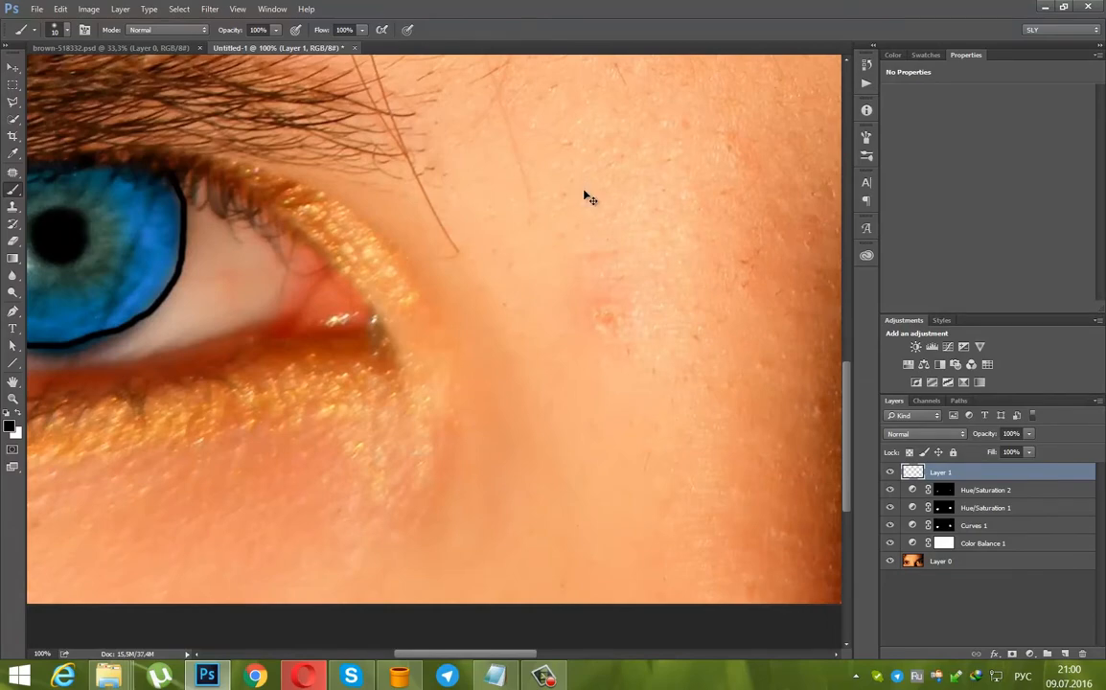
{"action": "key", "text": "ctrl+minus"}
{"action": "key", "text": "ctrl+minus"}
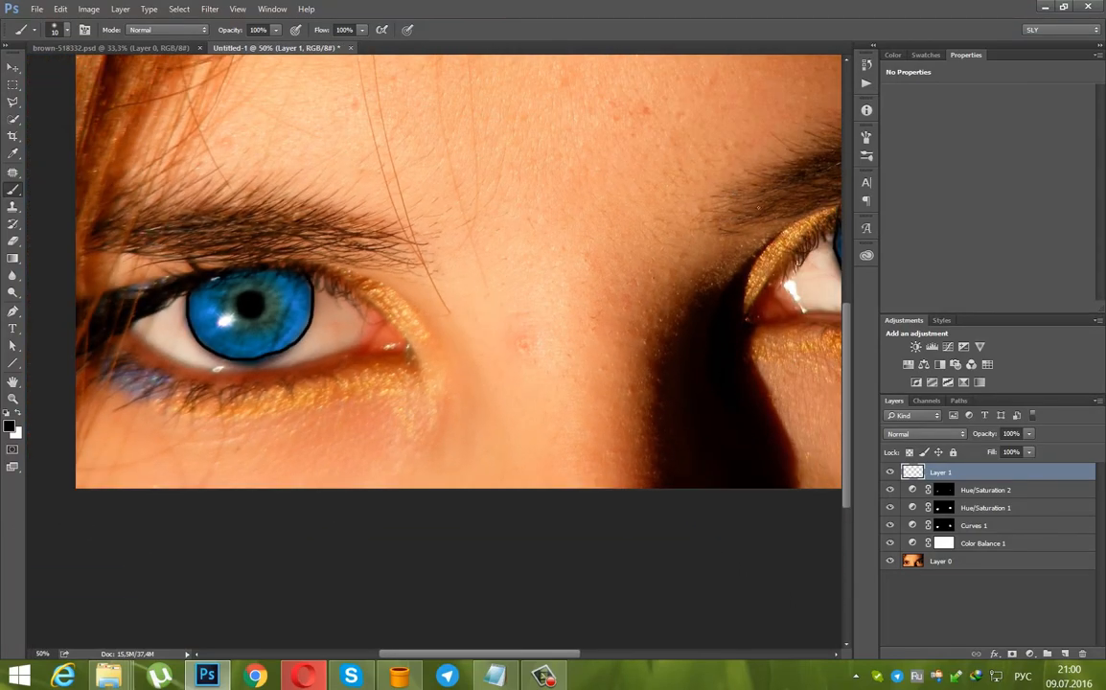
{"action": "left_click_drag", "start_coordinate": [722, 225], "coordinate": [537, 314]}
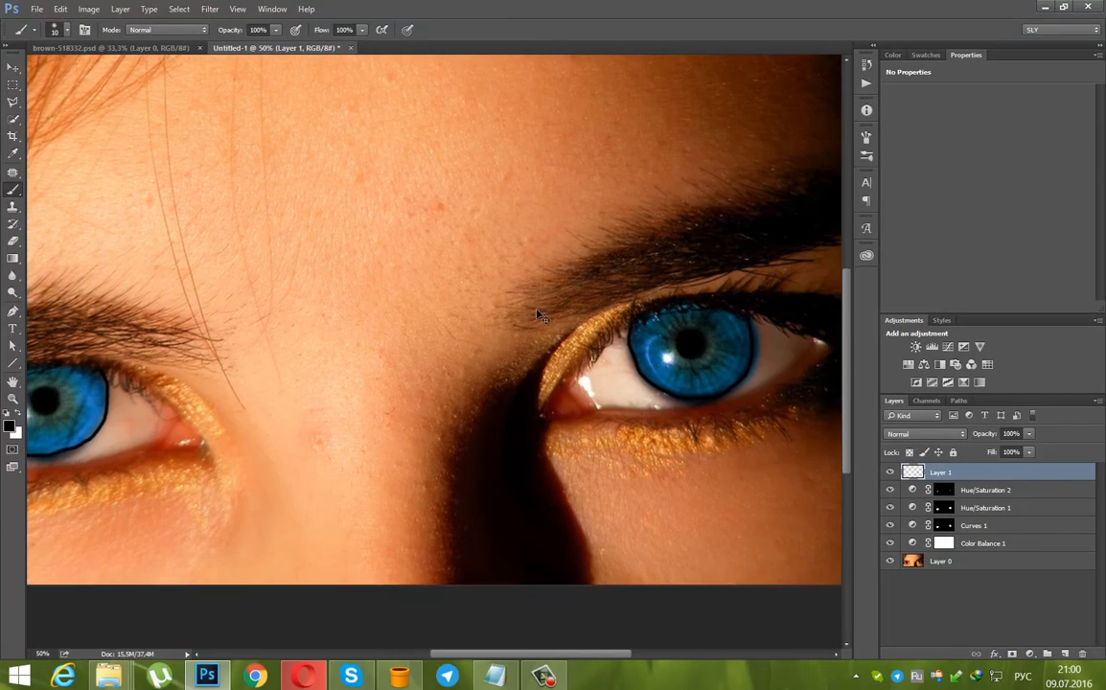
{"action": "key", "text": "ctrl+minus"}
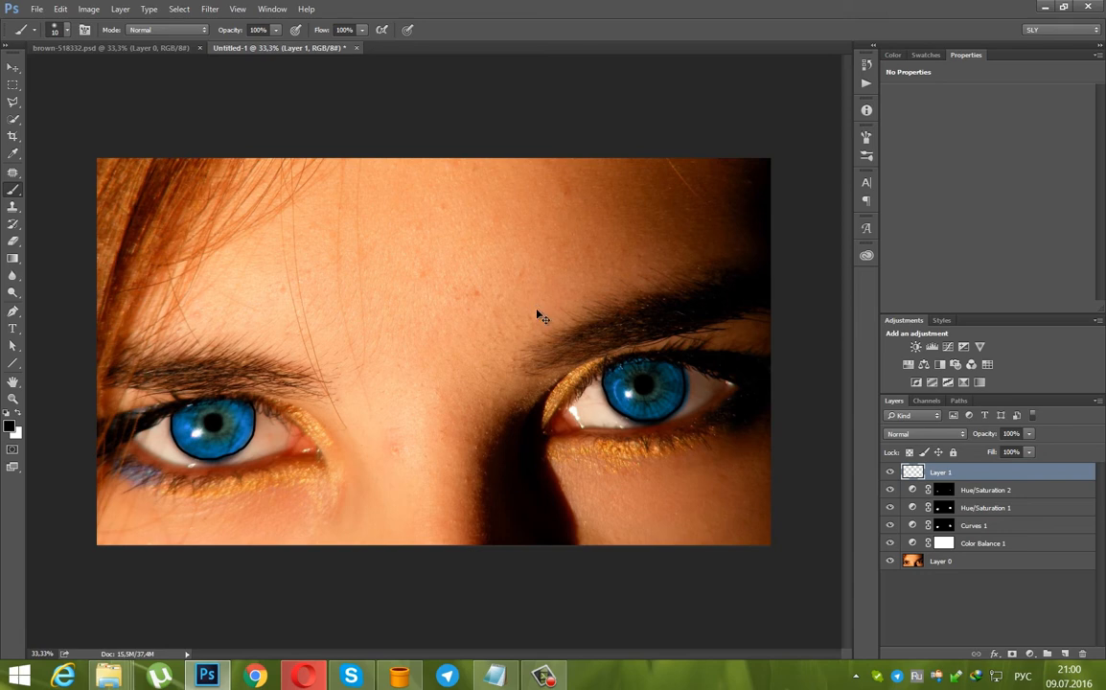
{"action": "key", "text": "ctrl+plus"}
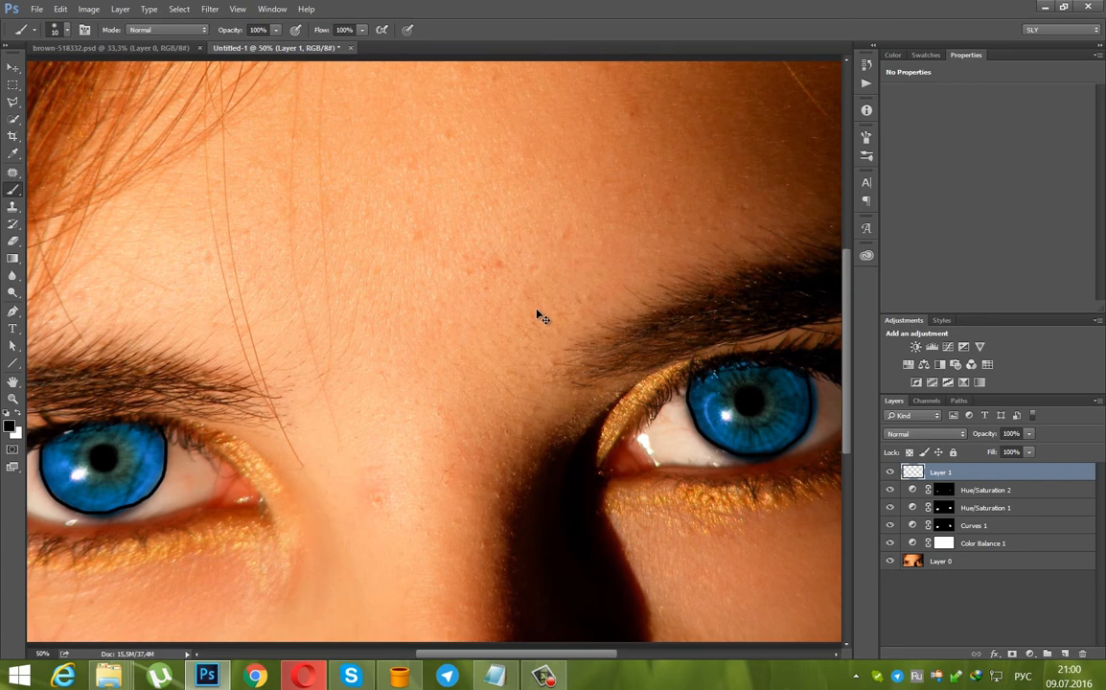
{"action": "key", "text": "ctrl+plus"}
{"action": "left_click_drag", "start_coordinate": [312, 471], "coordinate": [434, 269]}
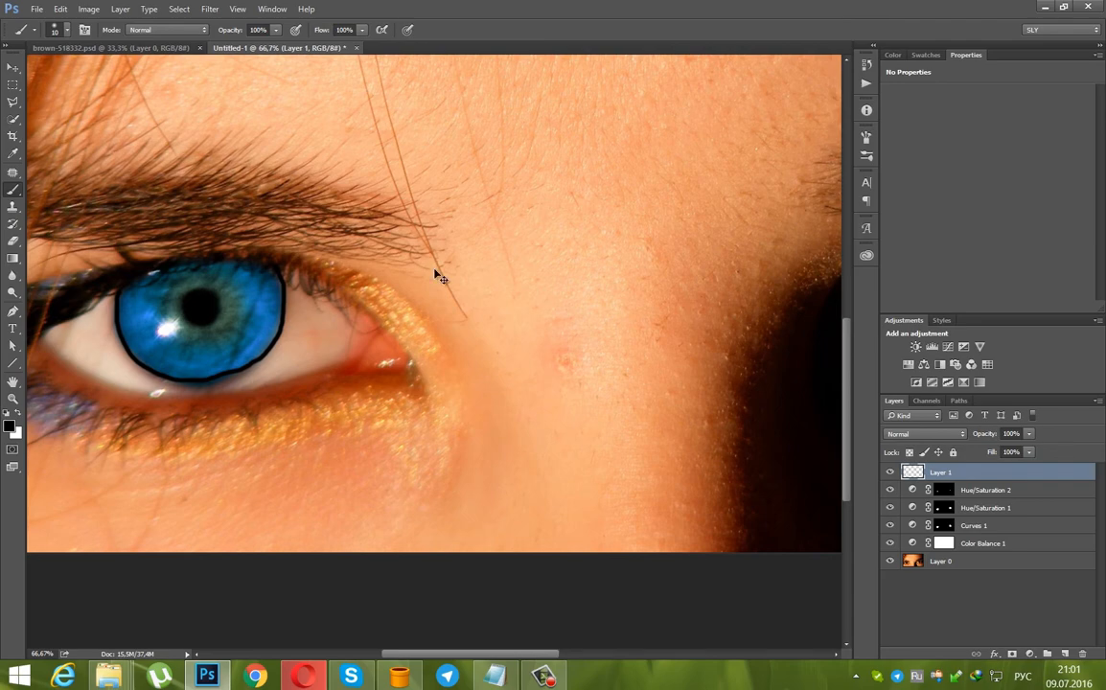
{"action": "key", "text": "ctrl+minus"}
{"action": "key", "text": "ctrl+minus"}
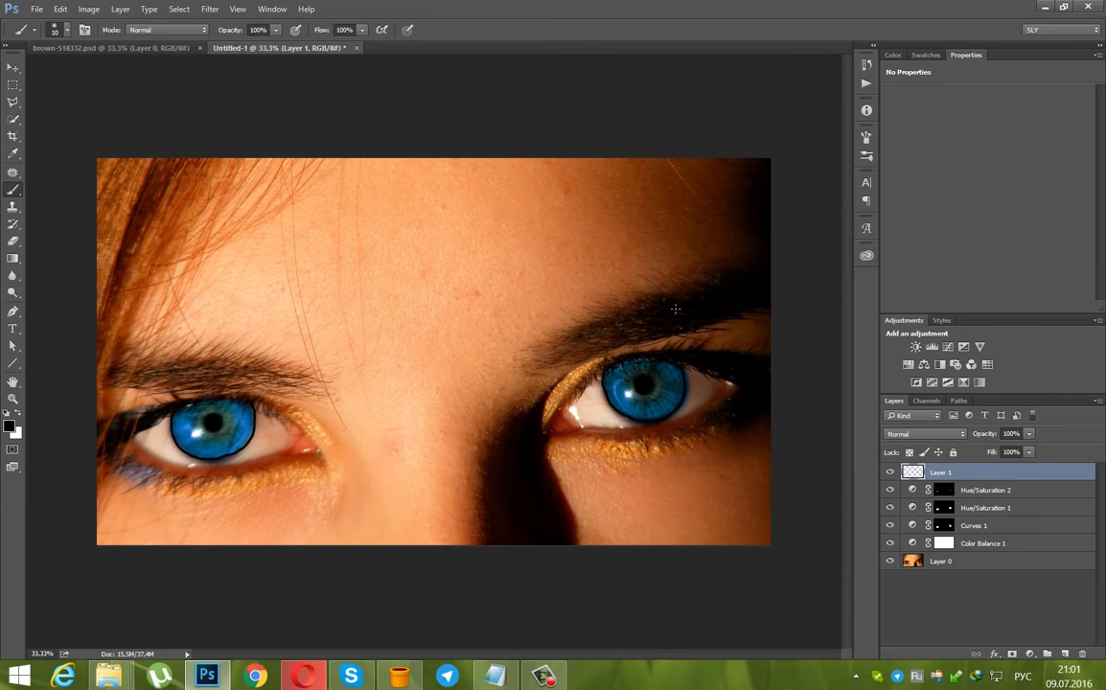
- Soften the black iris outlines with a Gaussian Blur of 7.2 px radius
{"action": "left_click", "coordinate": [208, 10]}
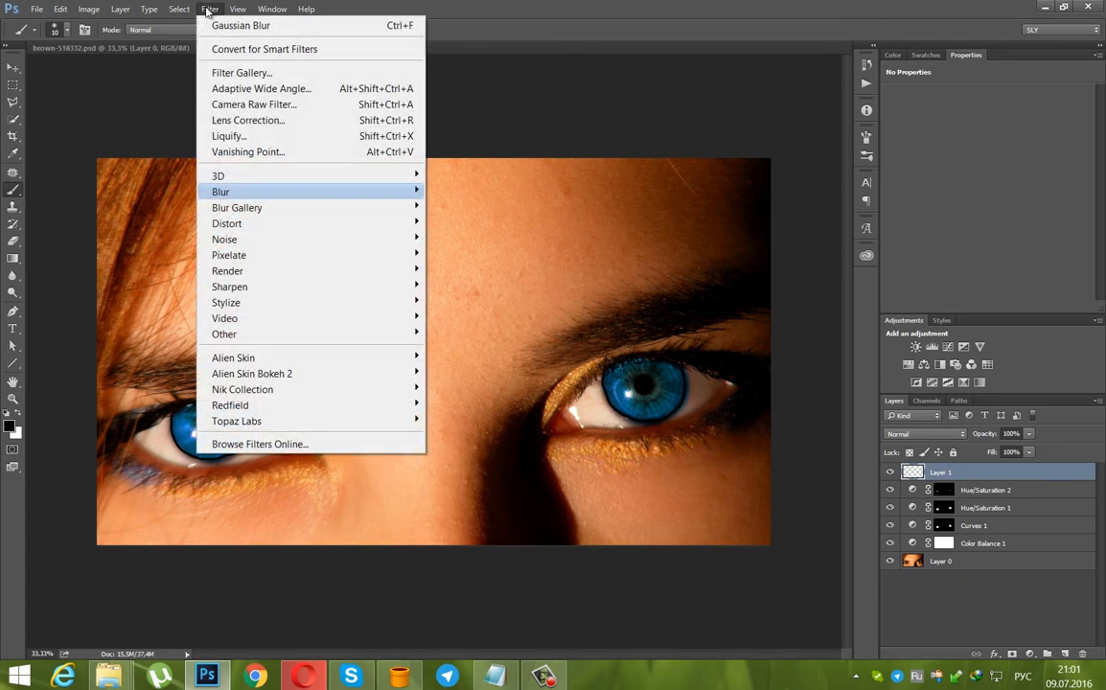
{"action": "mouse_move", "coordinate": [248, 192]}
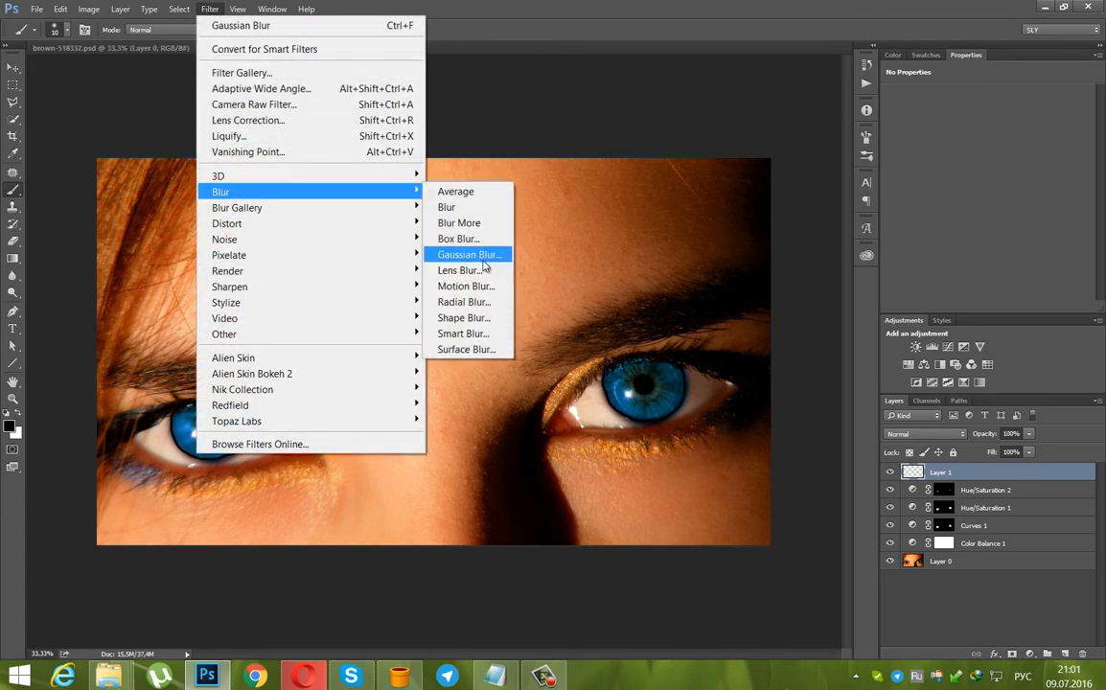
{"action": "left_click", "coordinate": [469, 254]}
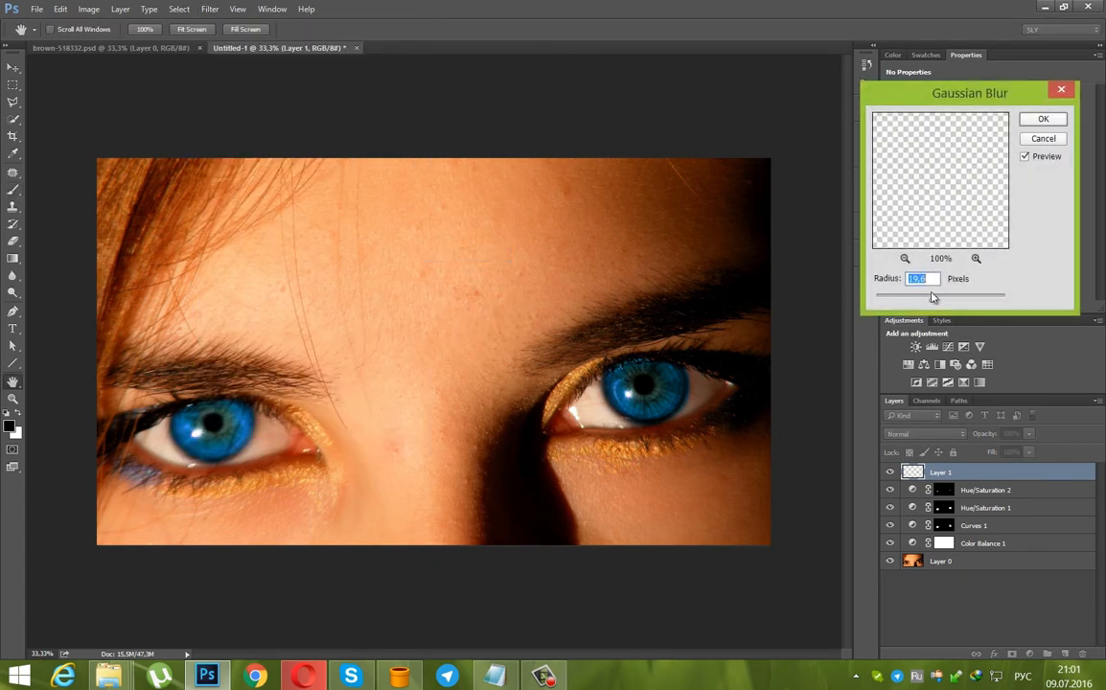
{"action": "left_click_drag", "start_coordinate": [932, 299], "coordinate": [914, 301]}
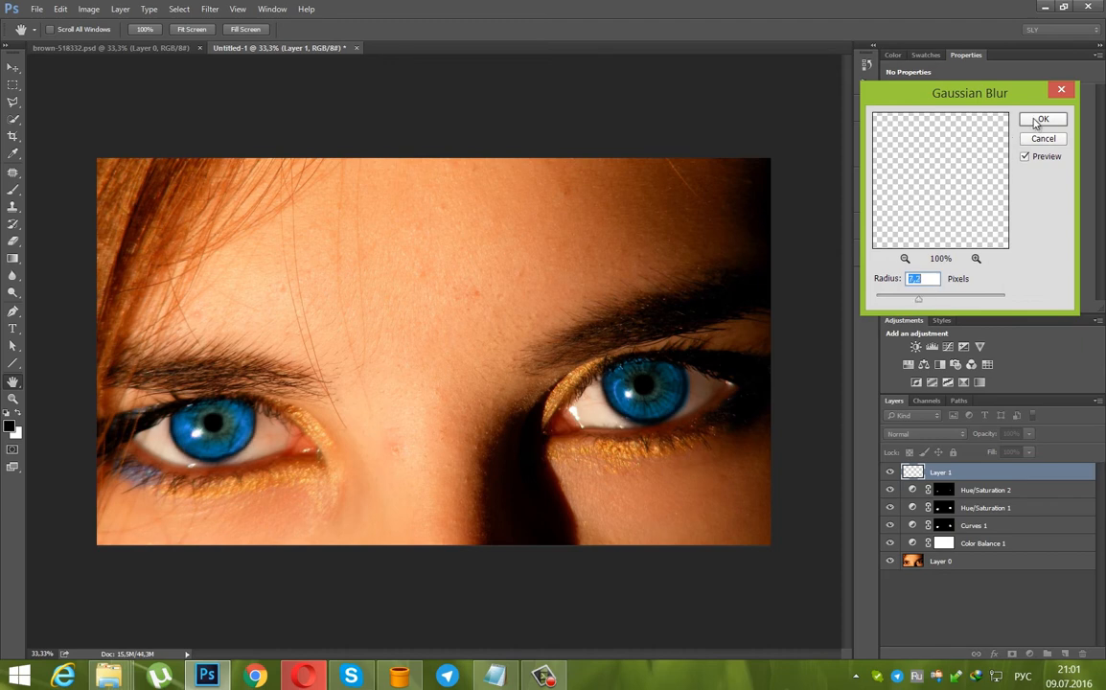
{"action": "left_click", "coordinate": [1043, 119]}
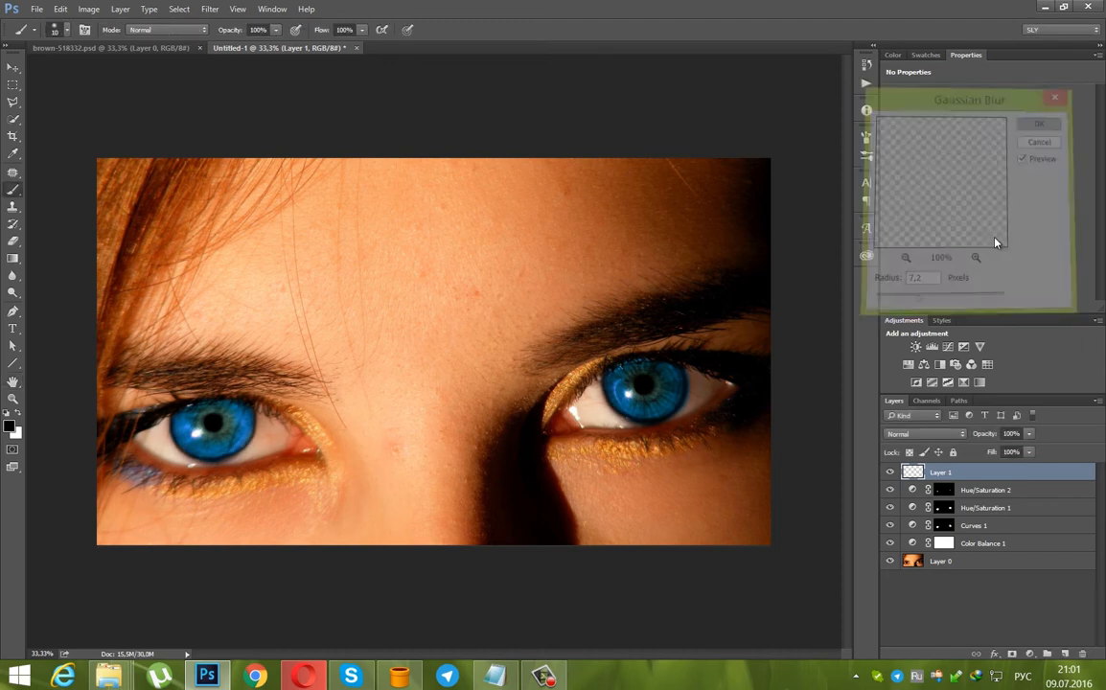
- Set the outline layer's blend mode to Soft Light and its opacity to 42%
{"action": "left_click", "coordinate": [945, 434]}
{"action": "left_click", "coordinate": [918, 305]}
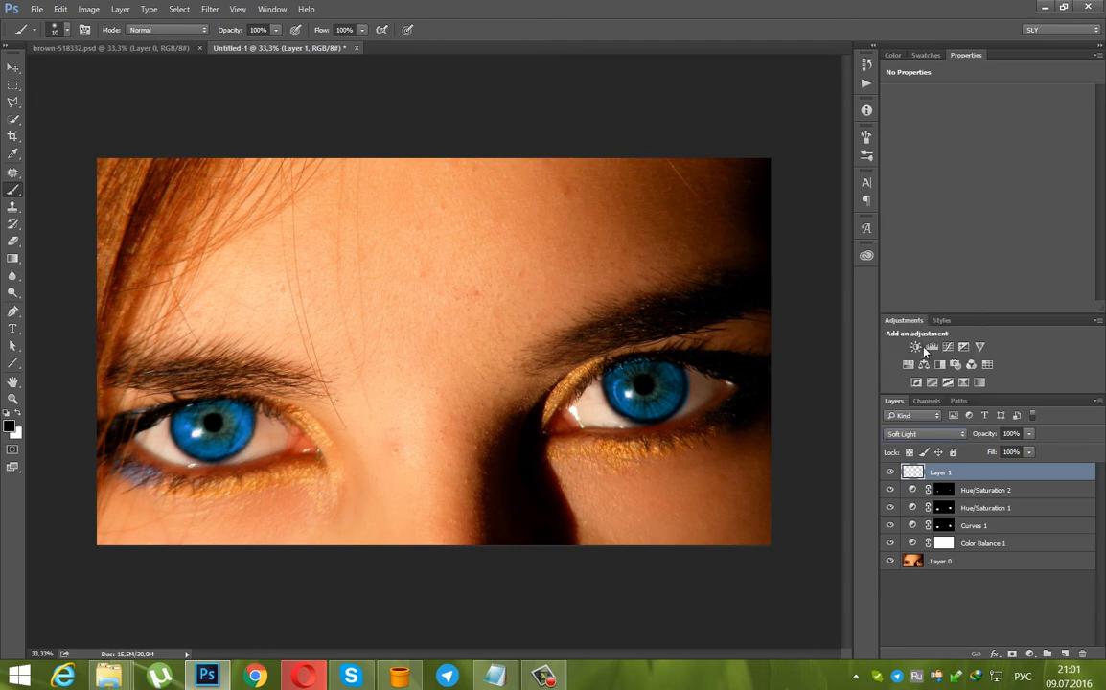
{"action": "left_click_drag", "start_coordinate": [985, 439], "coordinate": [956, 448]}
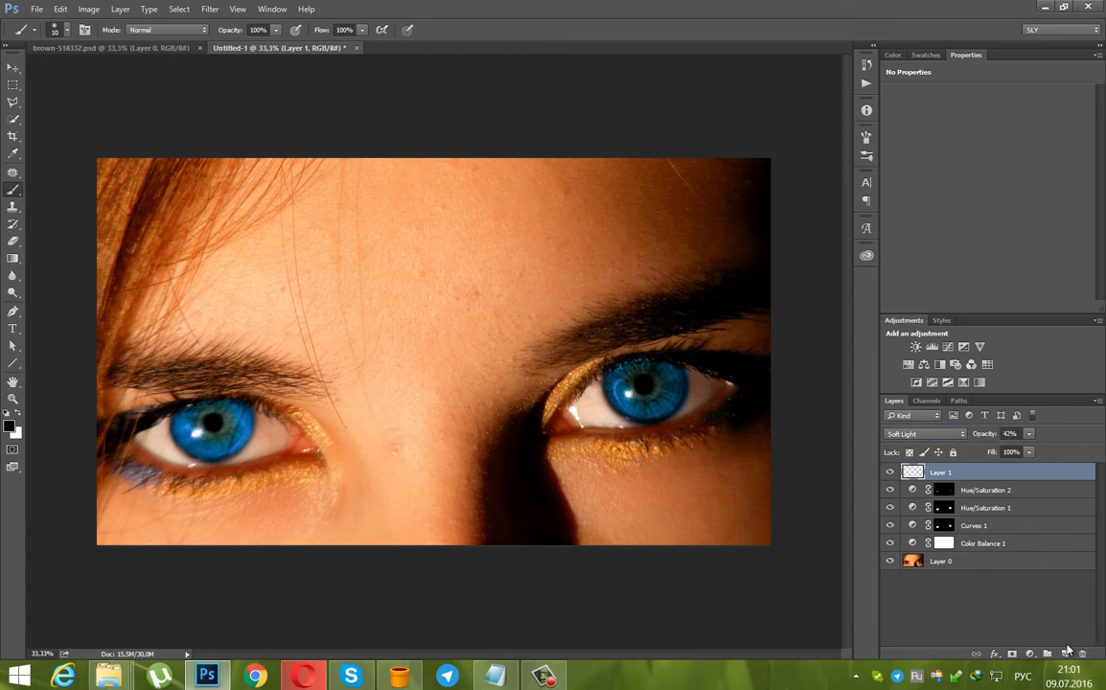
- Add another empty layer and paint white crescents across the lower part of both irises with a 45 px brush
{"action": "key", "text": "ctrl+shift+alt+n"}
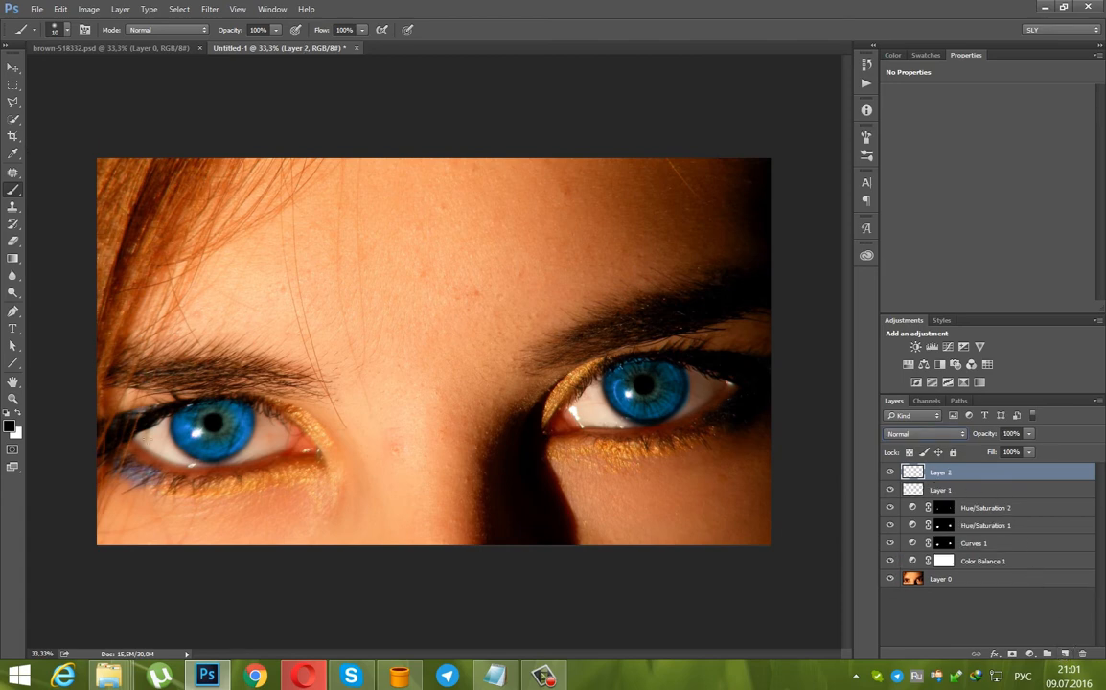
{"action": "key", "text": "bracketright"}
{"action": "key", "text": "bracketright"}
{"action": "key", "text": "bracketright"}
{"action": "key", "text": "bracketright"}
{"action": "key", "text": "bracketright"}
{"action": "key", "text": "bracketright"}
{"action": "key", "text": "bracketright"}
{"action": "key", "text": "bracketright"}
{"action": "key", "text": "x"}
{"action": "key", "text": "bracketleft"}
{"action": "mouse_move", "coordinate": [194, 443]}
{"action": "left_mouse_down"}
{"action": "mouse_move", "coordinate": [224, 440]}
{"action": "mouse_move", "coordinate": [237, 425]}
{"action": "left_mouse_up"}
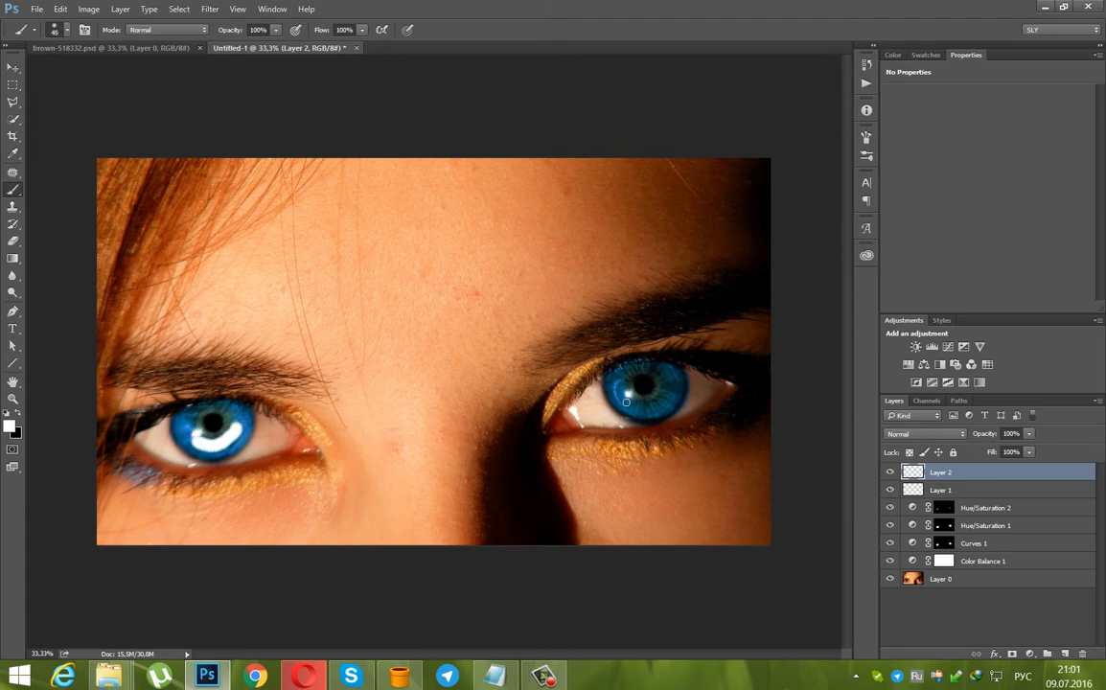
{"action": "mouse_move", "coordinate": [625, 388]}
{"action": "left_mouse_down"}
{"action": "mouse_move", "coordinate": [661, 407]}
{"action": "mouse_move", "coordinate": [676, 382]}
{"action": "left_mouse_up"}
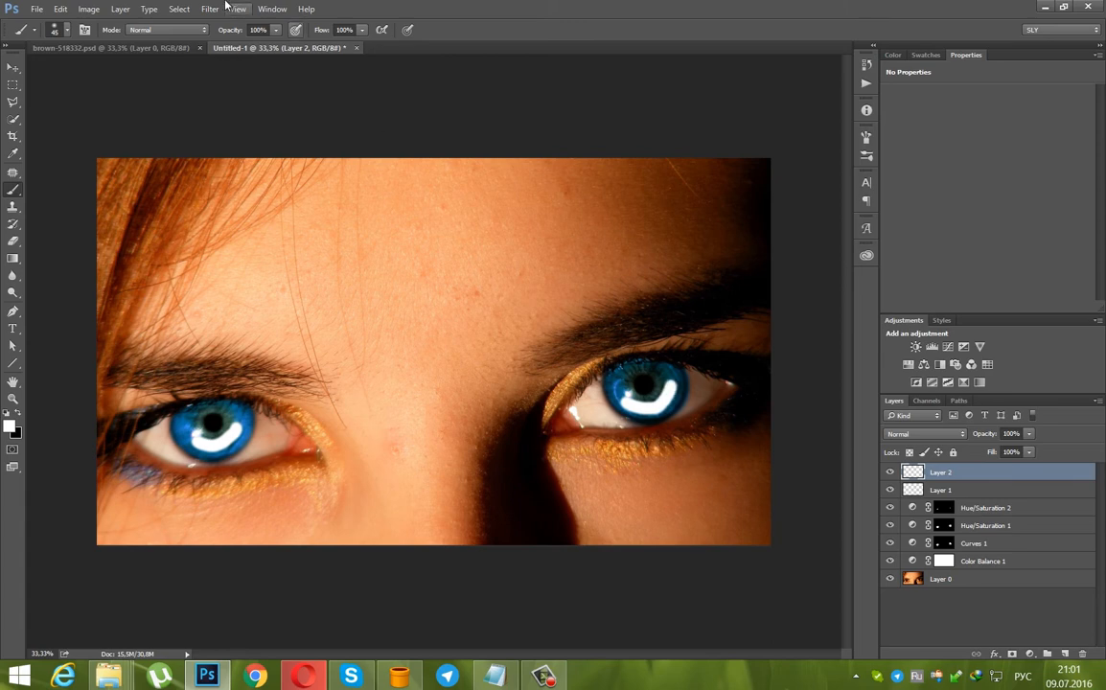
- Soften the white iris crescents with a Gaussian Blur of 16.8 px radius
{"action": "left_click", "coordinate": [209, 9]}
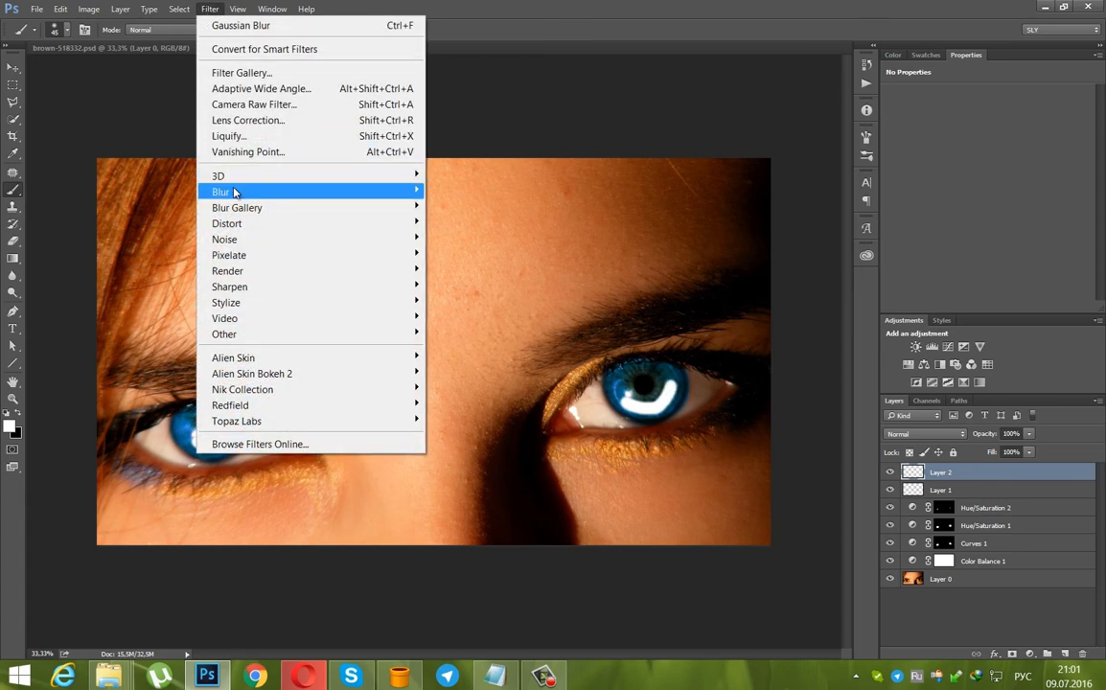
{"action": "mouse_move", "coordinate": [223, 192]}
{"action": "left_click", "coordinate": [489, 255]}
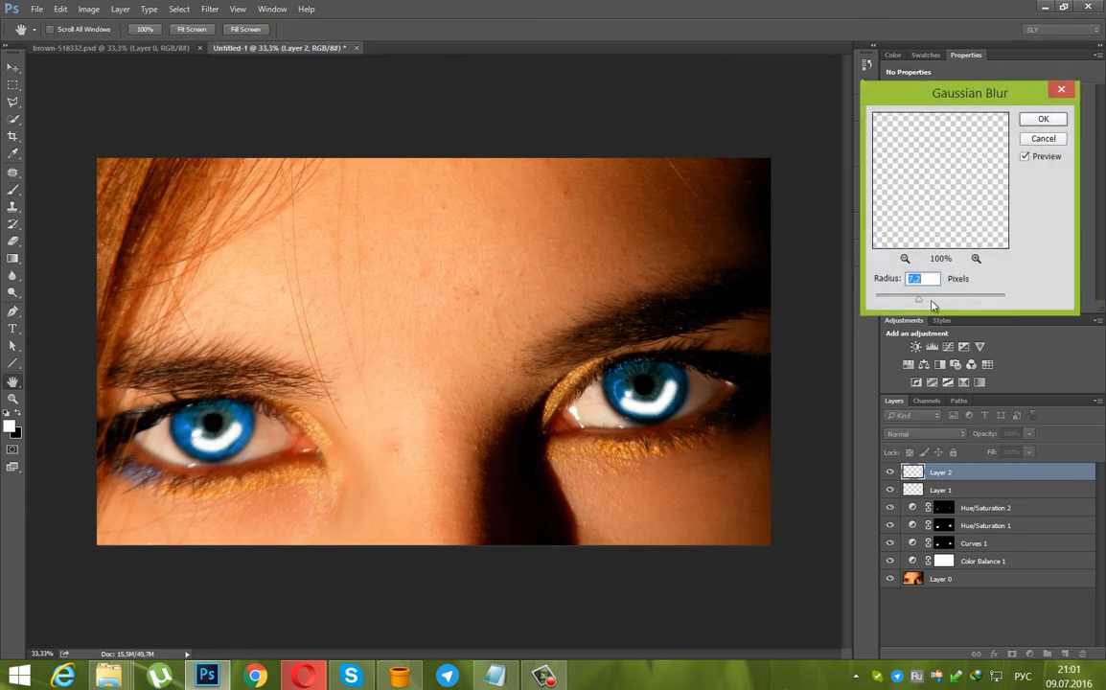
{"action": "left_click_drag", "start_coordinate": [919, 299], "coordinate": [933, 303]}
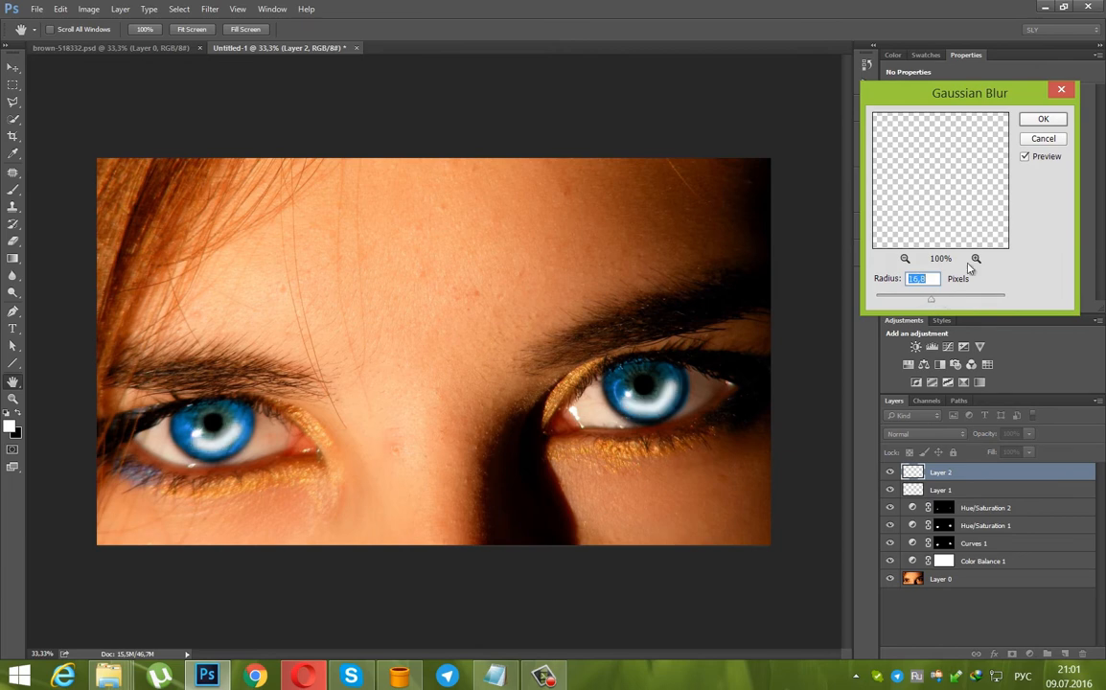
{"action": "left_click", "coordinate": [1045, 119]}
{"action": "key", "text": "b"}
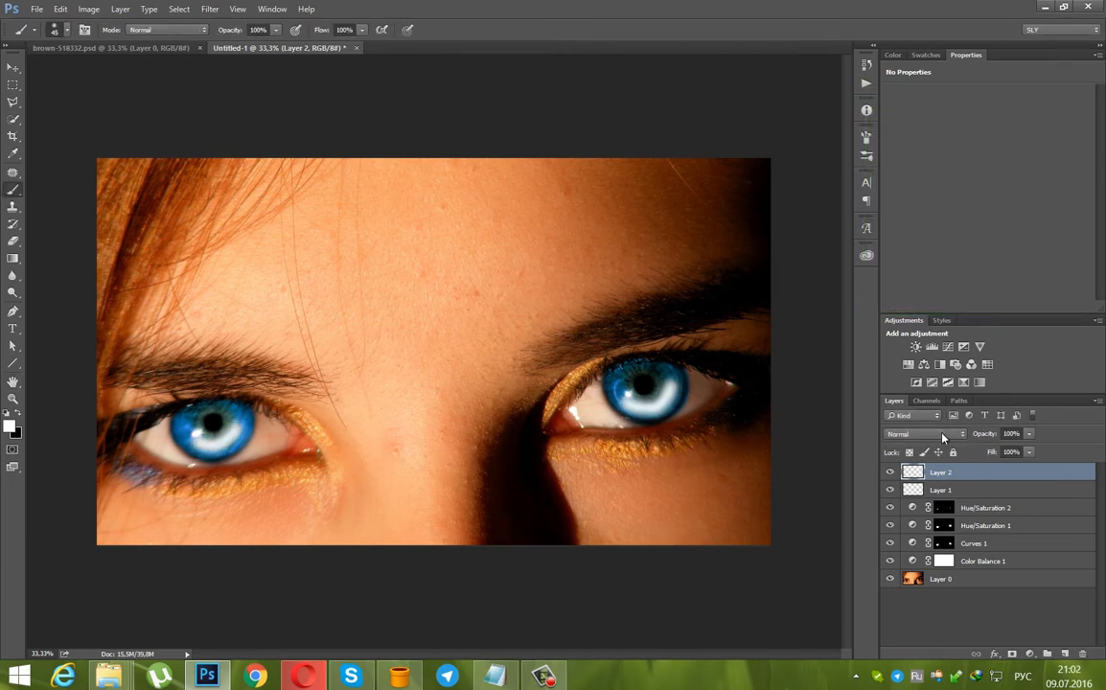
- Set the crescent layer's blend mode to Soft Light and reduce its opacity
{"action": "left_click", "coordinate": [955, 433]}
{"action": "left_click", "coordinate": [915, 307]}
{"action": "left_click", "coordinate": [975, 435]}
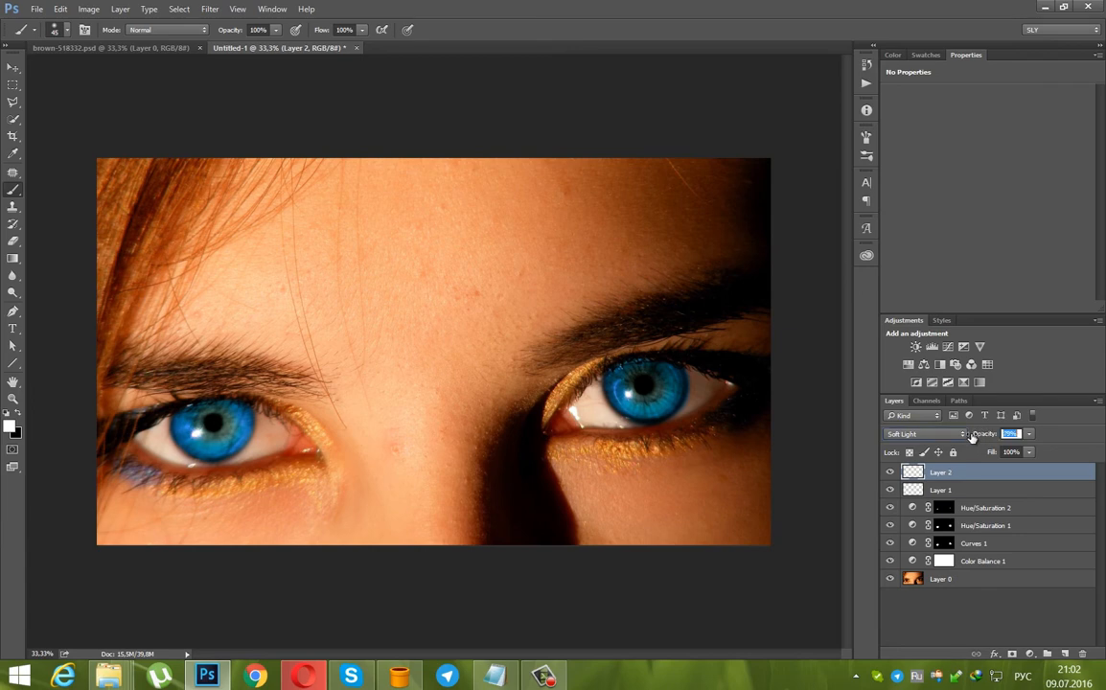
{"action": "left_click_drag", "start_coordinate": [972, 438], "coordinate": [970, 438]}
- Add a Brightness/Contrast adjustment with contrast 63 and invert its mask to hide the effect
{"action": "left_click", "coordinate": [916, 348]}
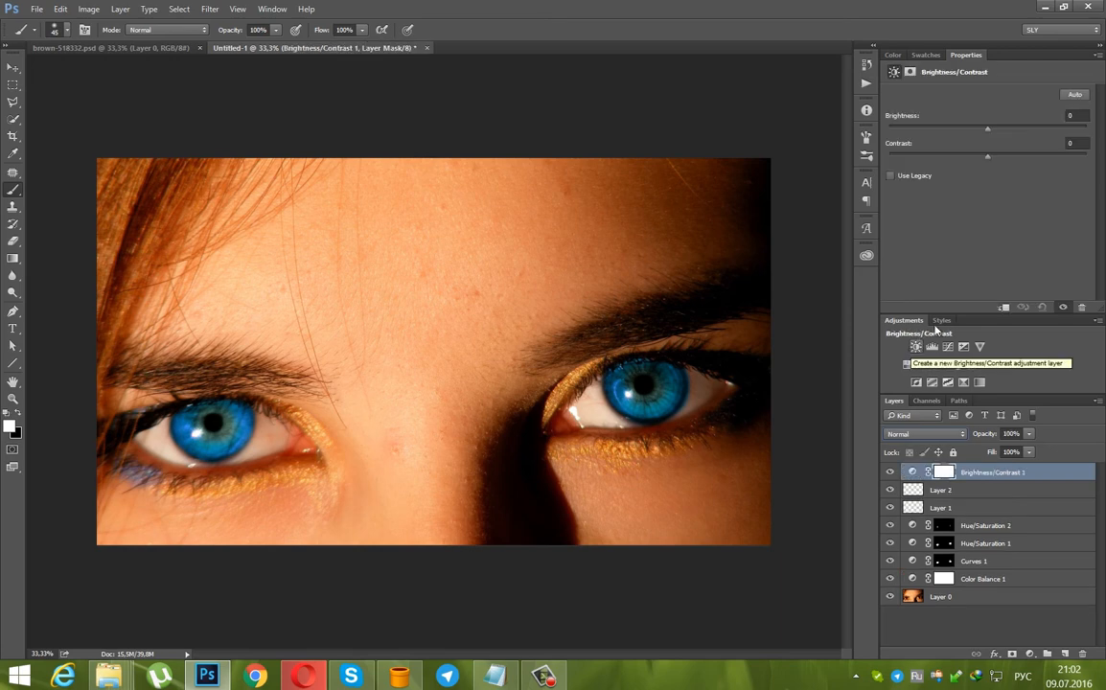
{"action": "left_click_drag", "start_coordinate": [989, 150], "coordinate": [1039, 167]}
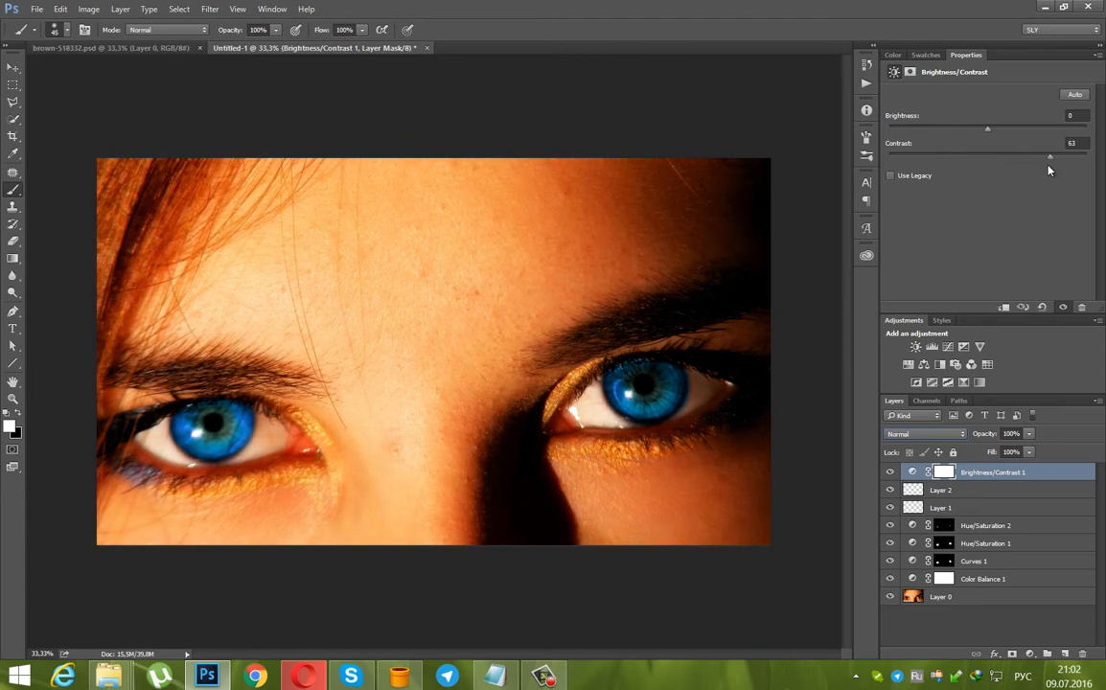
{"action": "key", "text": "ctrl+i"}
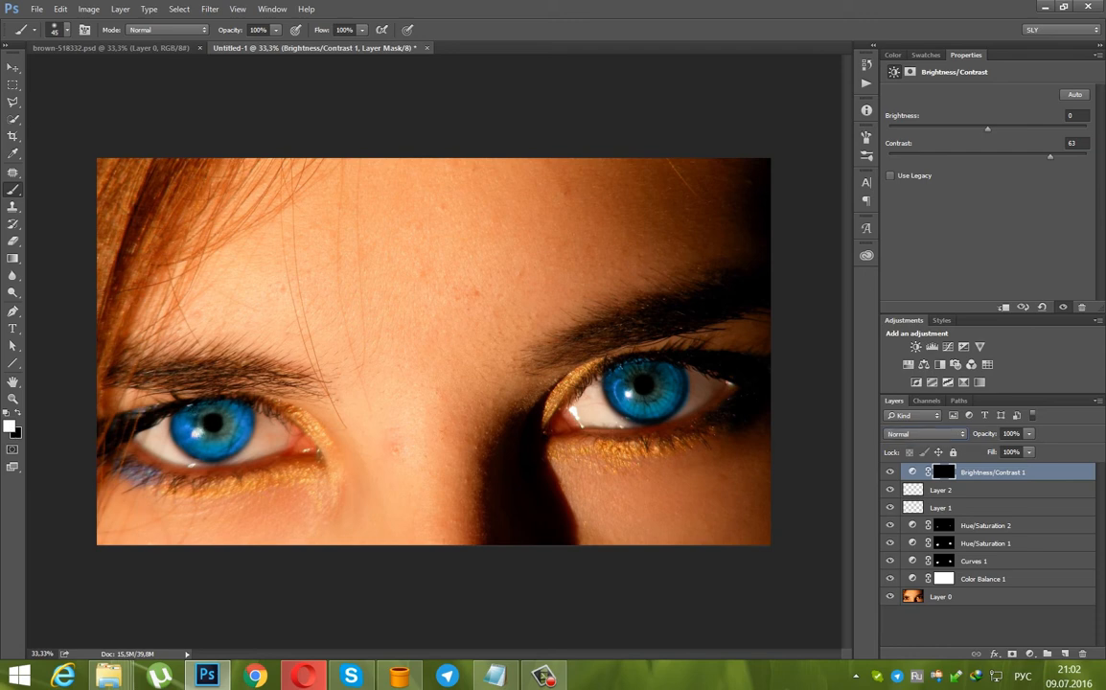
- Reveal the contrast boost on the left iris with a 175 px white brush, set contrast to 65, and compare with and without it
{"action": "key", "text": "bracketright"}
{"action": "key", "text": "bracketright"}
{"action": "key", "text": "bracketright"}
{"action": "key", "text": "bracketright"}
{"action": "key", "text": "bracketright"}
{"action": "key", "text": "bracketright"}
{"action": "key", "text": "bracketright"}
{"action": "key", "text": "bracketright"}
{"action": "key", "text": "bracketright"}
{"action": "mouse_move", "coordinate": [205, 436]}
{"action": "left_mouse_down"}
{"action": "mouse_move", "coordinate": [237, 427]}
{"action": "mouse_move", "coordinate": [227, 434]}
{"action": "left_mouse_up"}
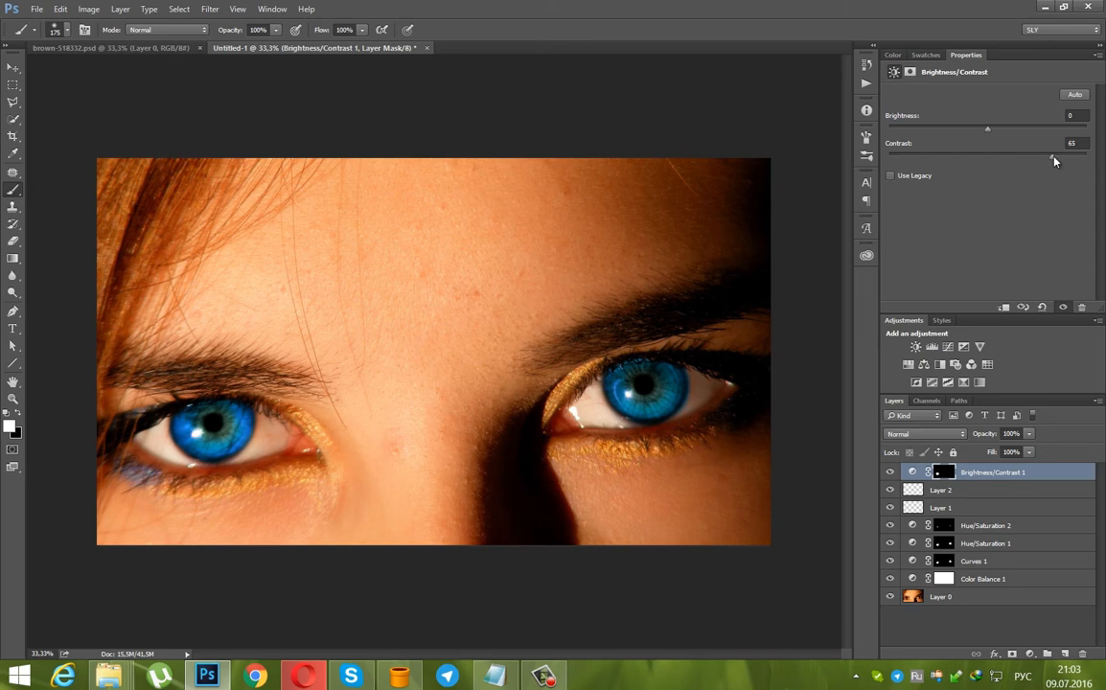
{"action": "left_click", "coordinate": [890, 472]}
{"action": "left_click", "coordinate": [891, 473]}
{"action": "left_click", "coordinate": [891, 473]}
{"action": "left_click", "coordinate": [891, 473]}
- Add a Hue/Saturation adjustment with hue -172 and invert its mask to hide the effect
{"action": "left_click", "coordinate": [912, 368]}
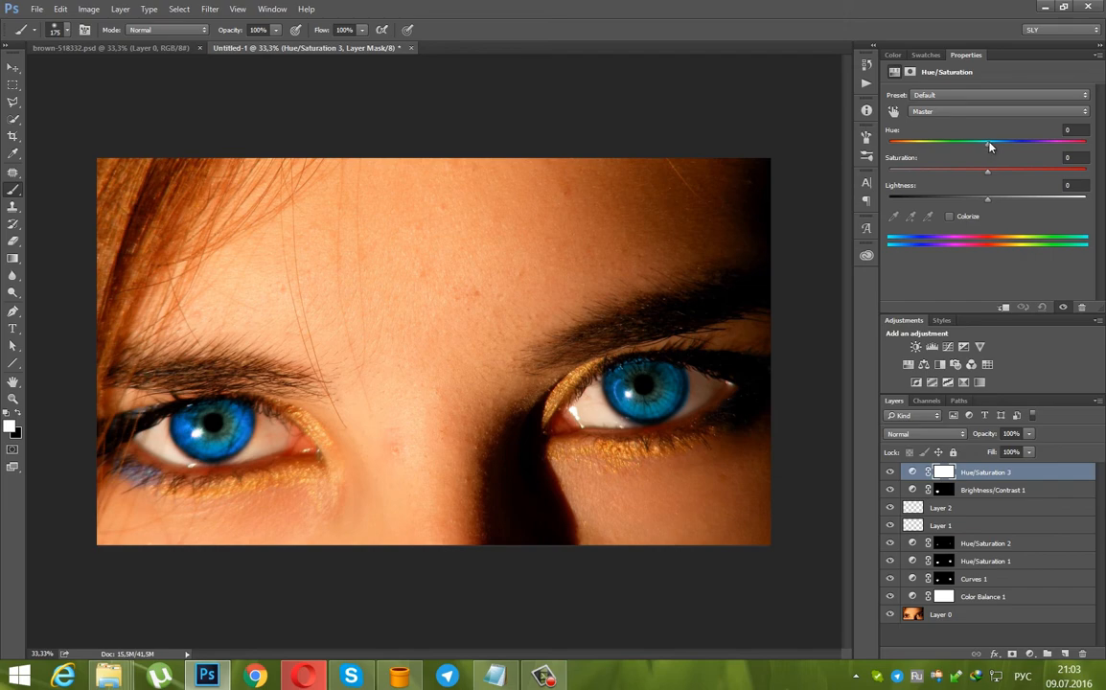
{"action": "left_click_drag", "start_coordinate": [989, 147], "coordinate": [893, 154]}
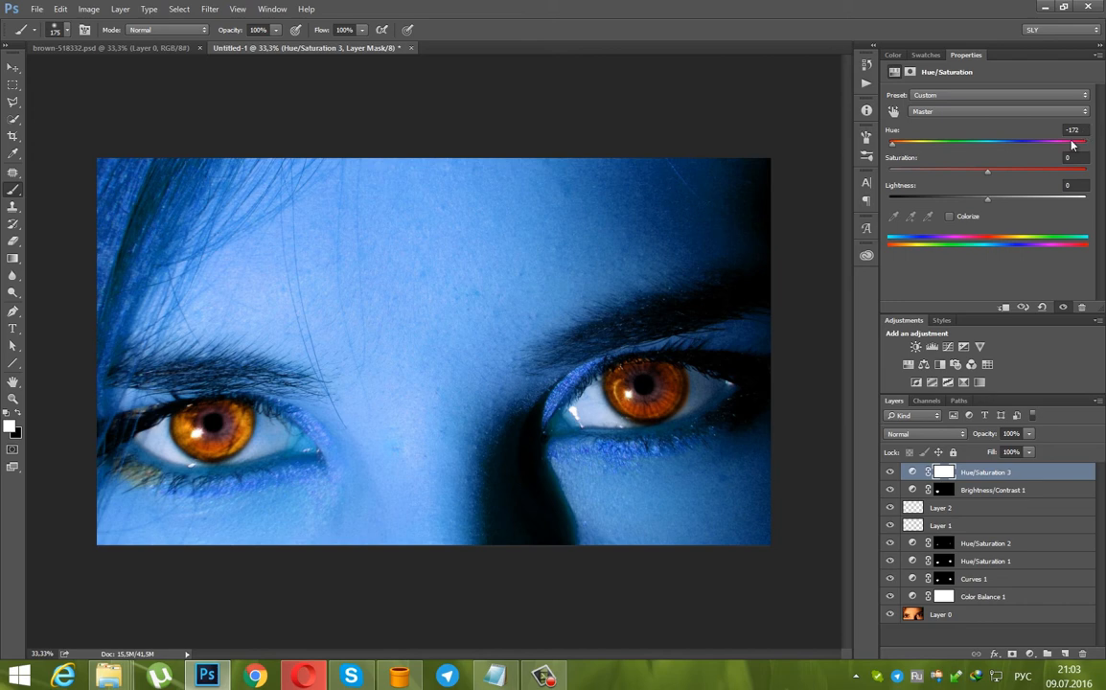
{"action": "key", "text": "ctrl+i"}
- Reveal the hue shift on the gold makeup of the left eye's upper inner lid with a 35 px brush
{"action": "key", "text": "bracketleft"}
{"action": "key", "text": "bracketleft"}
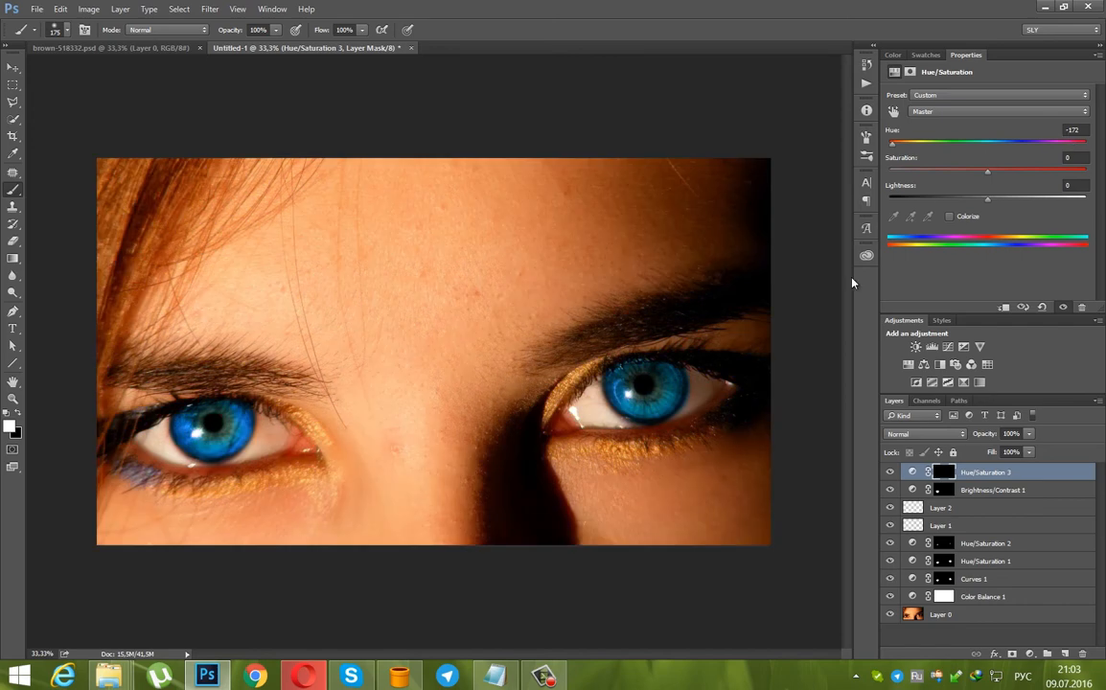
{"action": "key", "text": "bracketleft"}
{"action": "key", "text": "bracketleft"}
{"action": "key", "text": "bracketleft"}
{"action": "left_click_drag", "start_coordinate": [320, 439], "coordinate": [312, 432]}
{"action": "key", "text": "ctrl+z"}
{"action": "key", "text": "bracketleft"}
{"action": "key", "text": "bracketleft"}
{"action": "key", "text": "bracketleft"}
{"action": "key", "text": "bracketleft"}
{"action": "left_click_drag", "start_coordinate": [319, 433], "coordinate": [255, 395]}
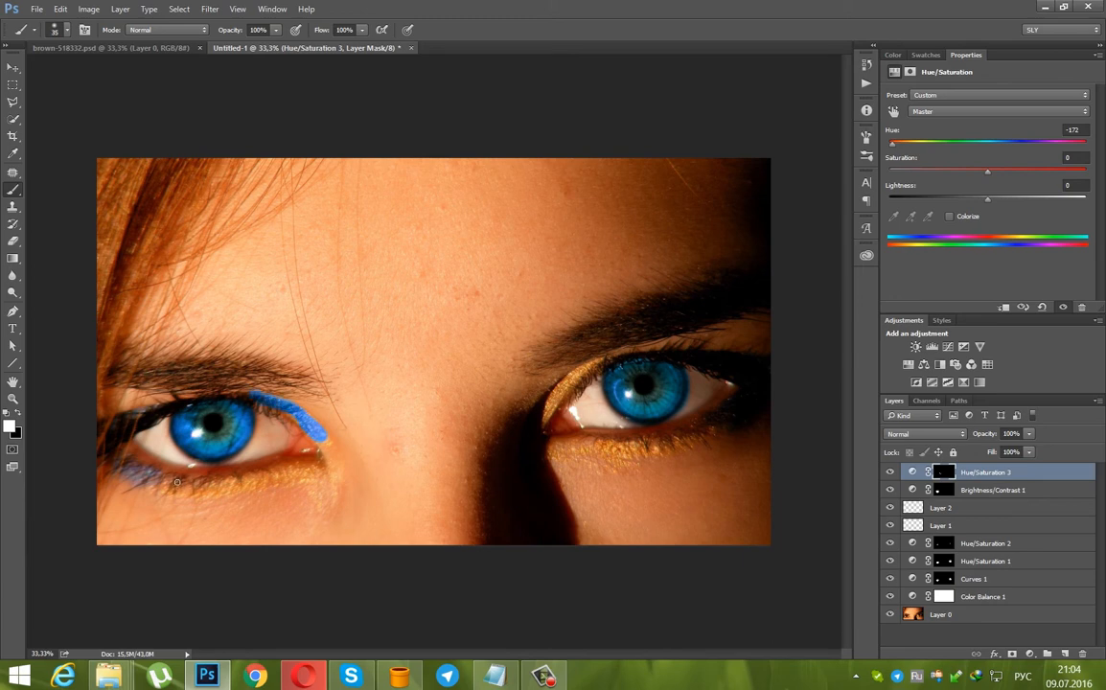
- Reveal the hue shift along the left eye's lower lid and the right eye's lower and upper inner lids
{"action": "mouse_move", "coordinate": [189, 481]}
{"action": "left_mouse_down"}
{"action": "mouse_move", "coordinate": [167, 483]}
{"action": "mouse_move", "coordinate": [307, 467]}
{"action": "left_mouse_up"}
{"action": "key", "text": "ctrl+z"}
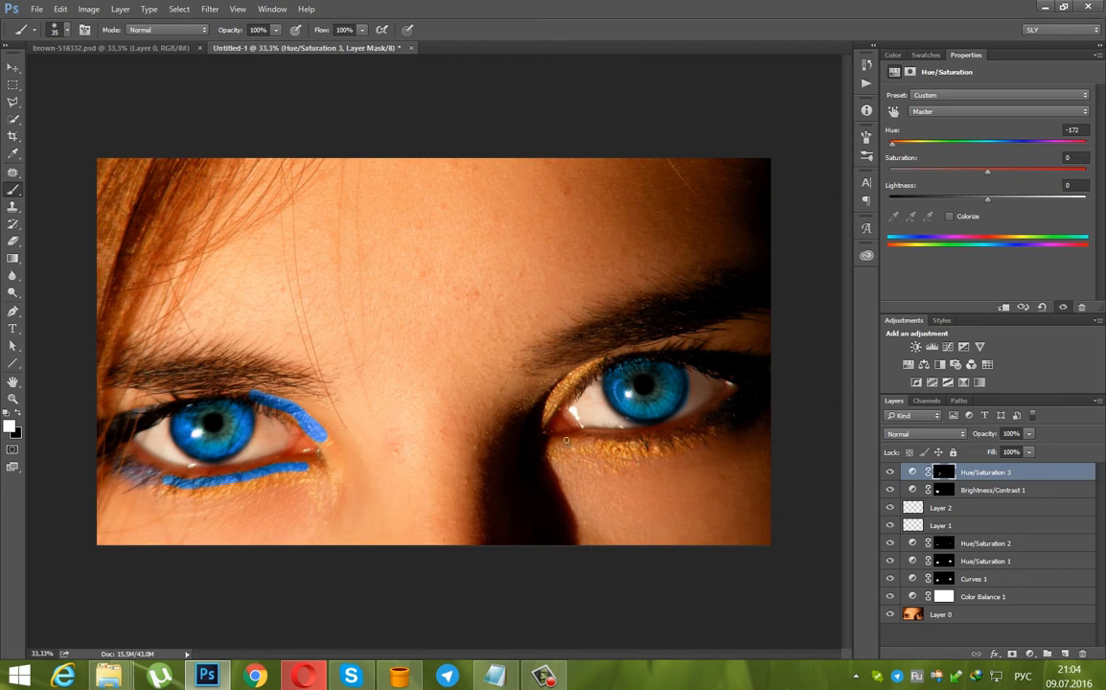
{"action": "left_click_drag", "start_coordinate": [566, 440], "coordinate": [705, 429]}
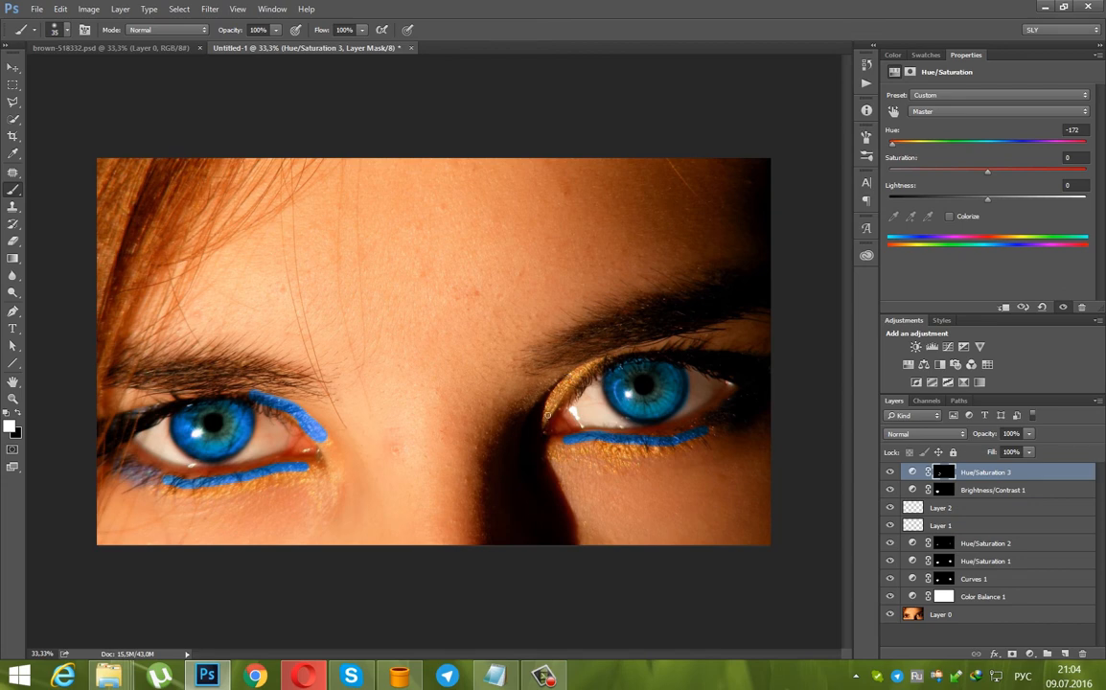
{"action": "mouse_move", "coordinate": [547, 416]}
{"action": "left_mouse_down"}
{"action": "mouse_move", "coordinate": [595, 365]}
{"action": "mouse_move", "coordinate": [548, 399]}
{"action": "left_mouse_up"}
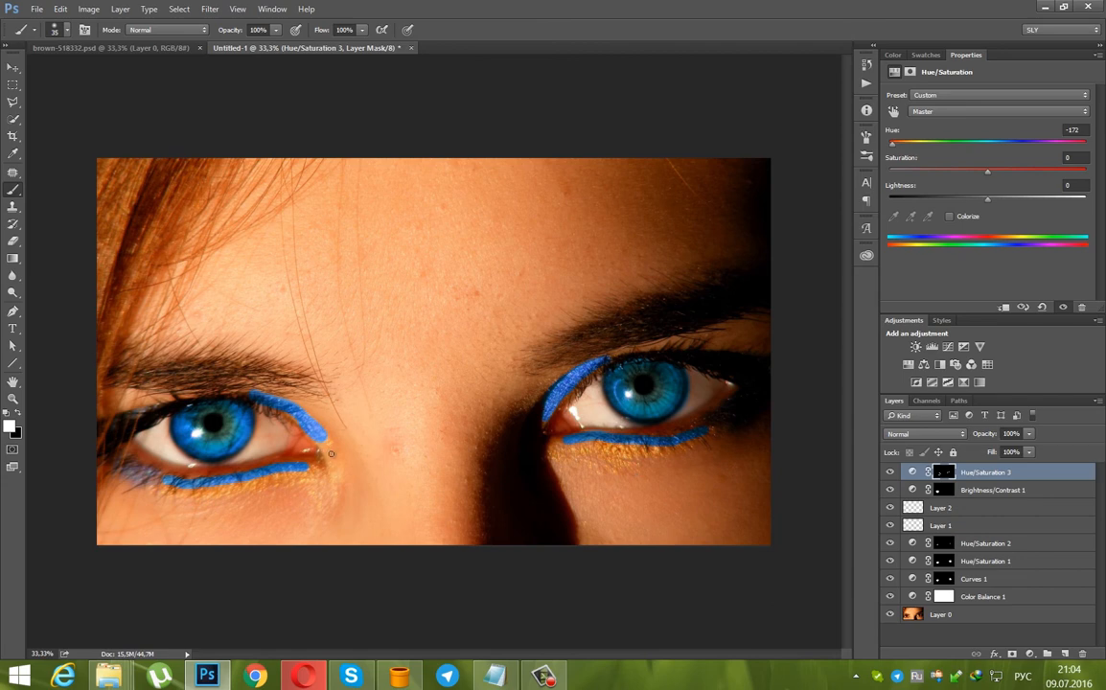
- Fade the edges of the blue eyelid makeup on the mask with a 500 px black brush around both eyes
{"action": "key", "text": "bracketright"}
{"action": "key", "text": "bracketright"}
{"action": "key", "text": "bracketright"}
{"action": "key", "text": "bracketright"}
{"action": "key", "text": "bracketright"}
{"action": "key", "text": "bracketright"}
{"action": "key", "text": "bracketright"}
{"action": "key", "text": "bracketright"}
{"action": "key", "text": "bracketright"}
{"action": "key", "text": "bracketright"}
{"action": "key", "text": "bracketright"}
{"action": "key", "text": "bracketright"}
{"action": "key", "text": "bracketright"}
{"action": "key", "text": "bracketright"}
{"action": "key", "text": "bracketright"}
{"action": "key", "text": "bracketright"}
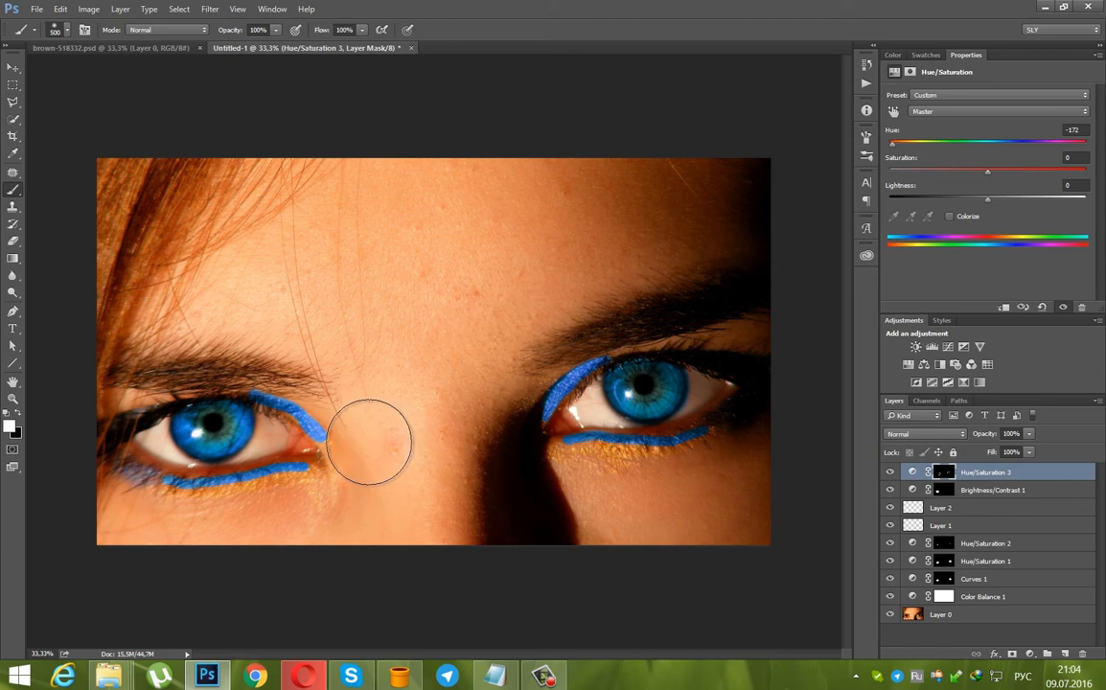
{"action": "key", "text": "x"}
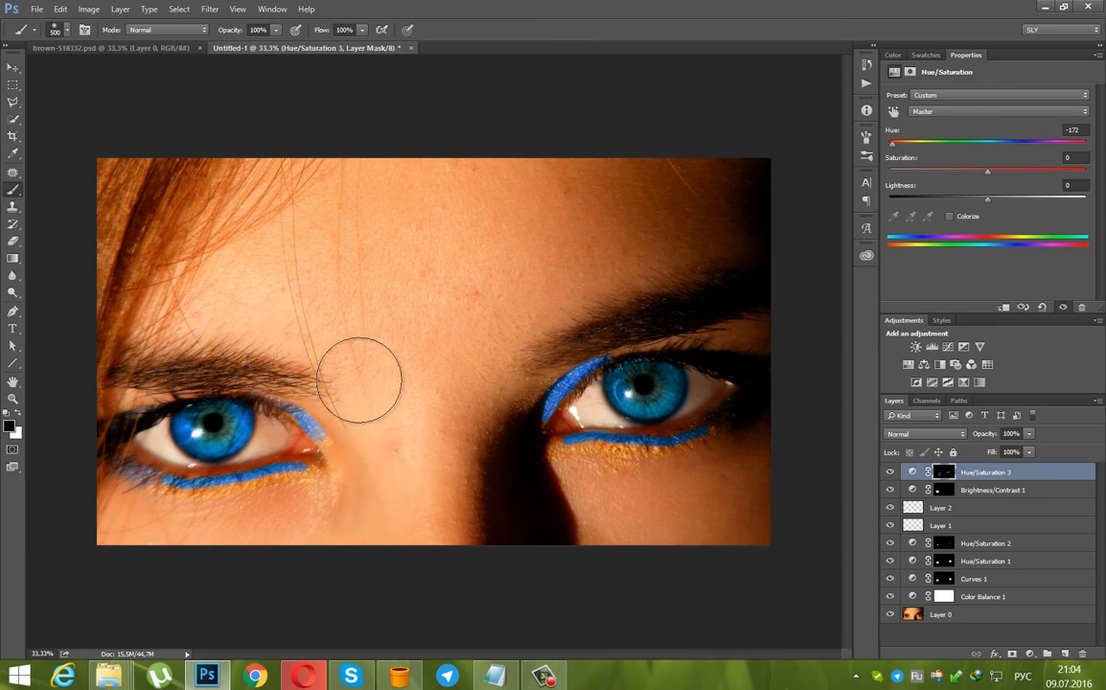
{"action": "mouse_move", "coordinate": [292, 539]}
{"action": "left_mouse_down"}
{"action": "mouse_move", "coordinate": [135, 507]}
{"action": "mouse_move", "coordinate": [181, 533]}
{"action": "left_mouse_up"}
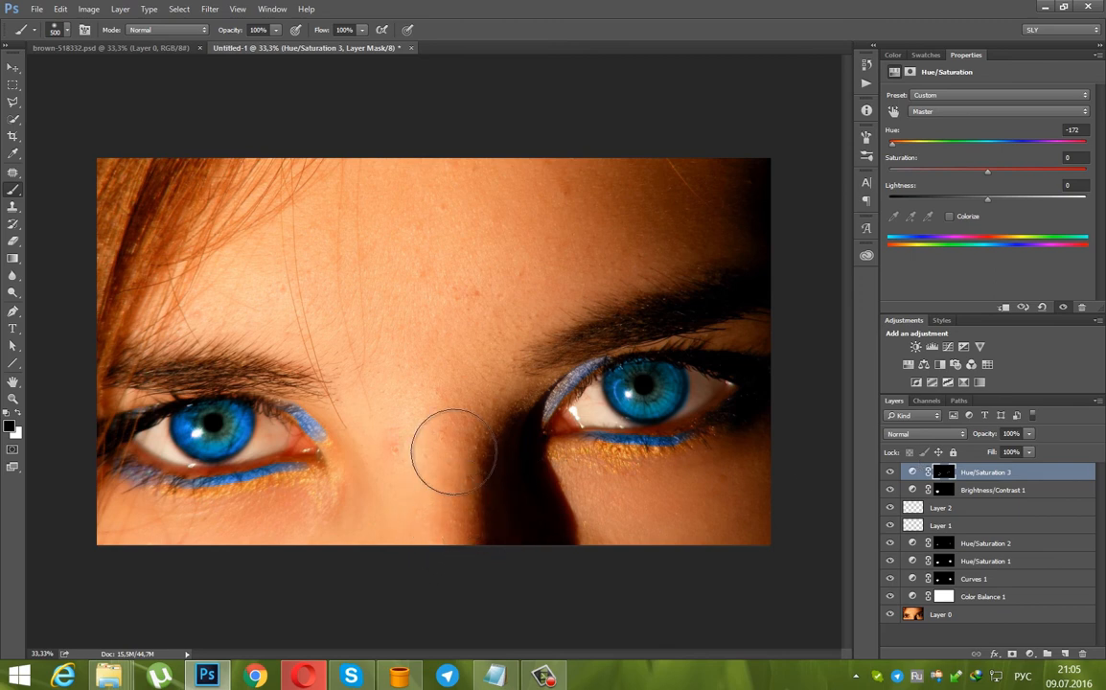
- Fade the blue under both eyes with the brush at 50% opacity and lower the Hue/Saturation layer's opacity
{"action": "key", "text": "5"}
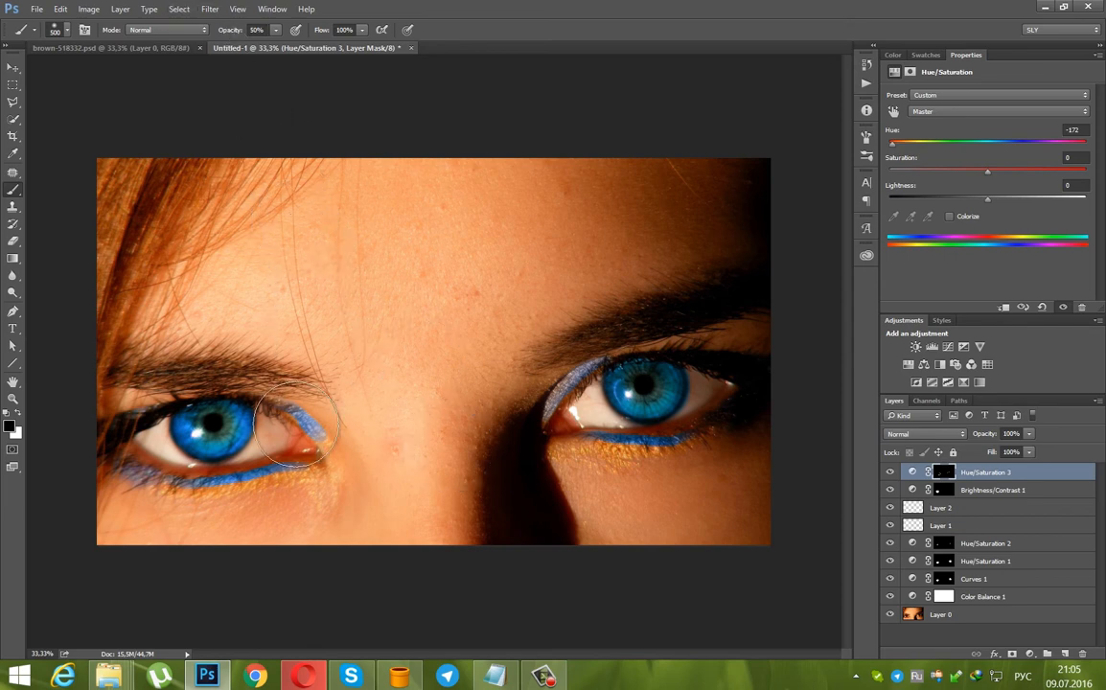
{"action": "mouse_move", "coordinate": [277, 474]}
{"action": "left_mouse_down"}
{"action": "mouse_move", "coordinate": [265, 487]}
{"action": "mouse_move", "coordinate": [185, 484]}
{"action": "mouse_move", "coordinate": [259, 487]}
{"action": "mouse_move", "coordinate": [266, 493]}
{"action": "mouse_move", "coordinate": [240, 497]}
{"action": "mouse_move", "coordinate": [262, 496]}
{"action": "left_mouse_up"}
{"action": "mouse_move", "coordinate": [648, 451]}
{"action": "left_mouse_down"}
{"action": "mouse_move", "coordinate": [630, 463]}
{"action": "mouse_move", "coordinate": [655, 452]}
{"action": "mouse_move", "coordinate": [704, 482]}
{"action": "left_mouse_up"}
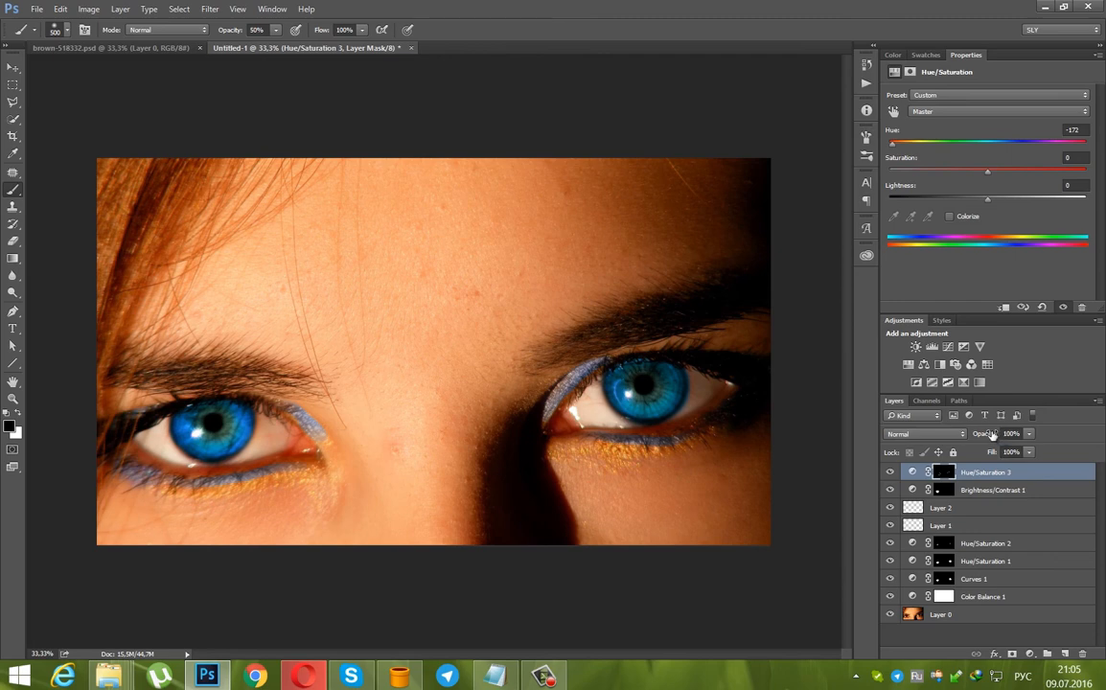
{"action": "mouse_move", "coordinate": [992, 435]}
{"action": "left_mouse_down"}
{"action": "mouse_move", "coordinate": [963, 436]}
{"action": "mouse_move", "coordinate": [974, 434]}
{"action": "left_mouse_up"}
- Stamp all visible layers onto a new layer and apply a High Pass filter with a radius of about 4.9 px
{"action": "key", "text": "ctrl+alt+shift+e"}
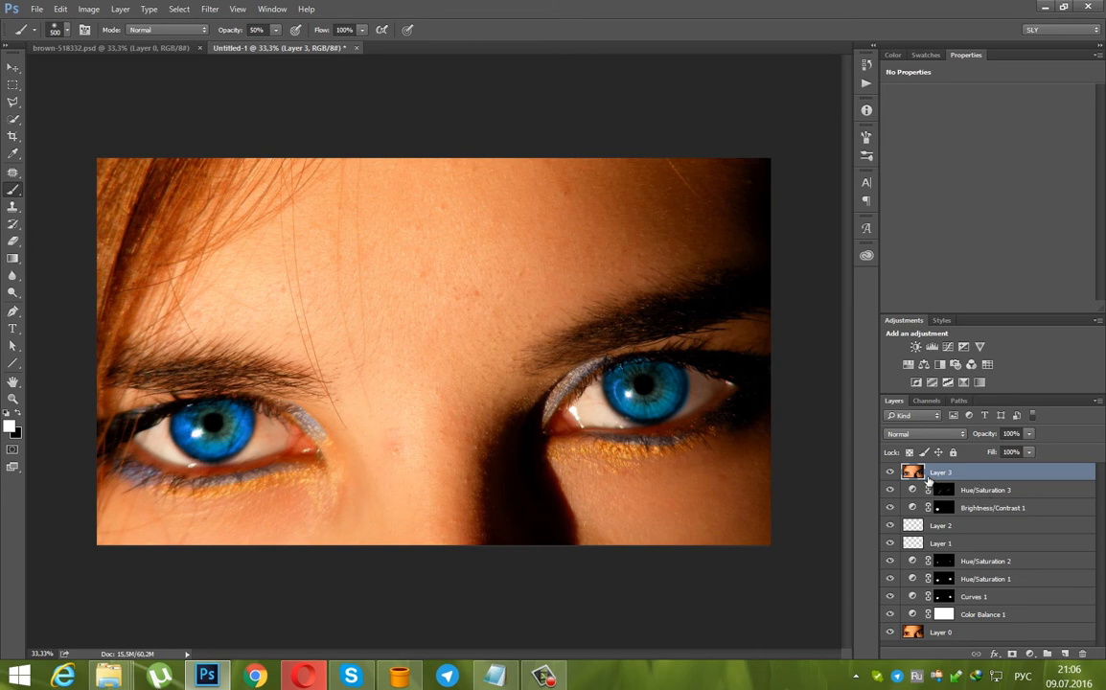
{"action": "left_click", "coordinate": [208, 9]}
{"action": "mouse_move", "coordinate": [221, 333]}
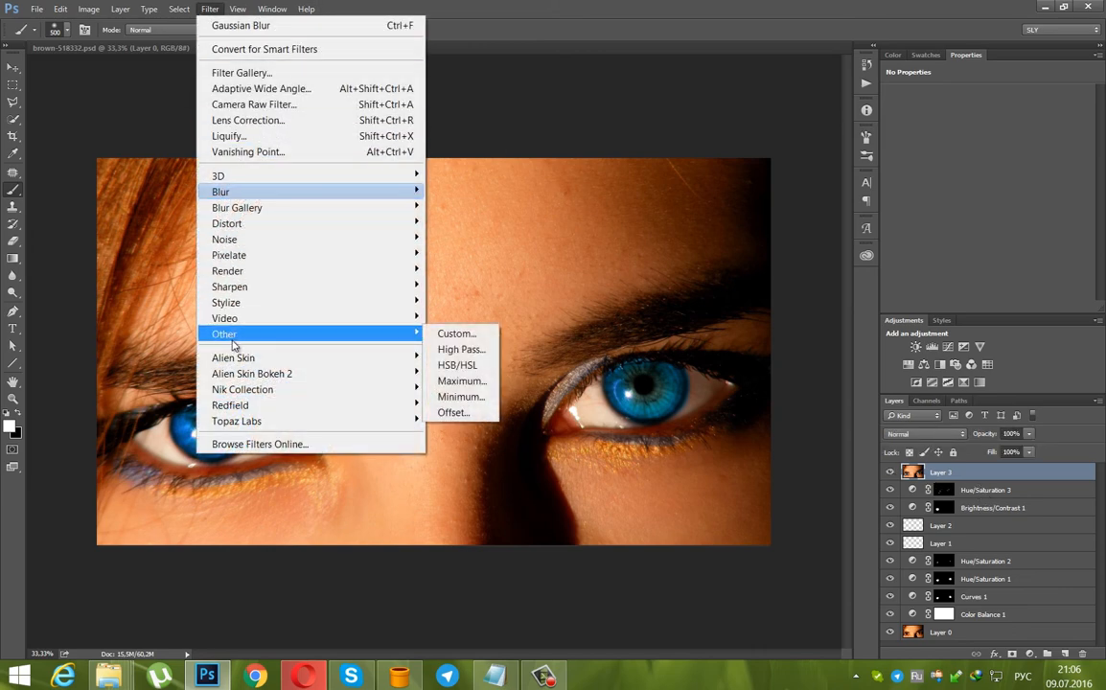
{"action": "left_click", "coordinate": [484, 349]}
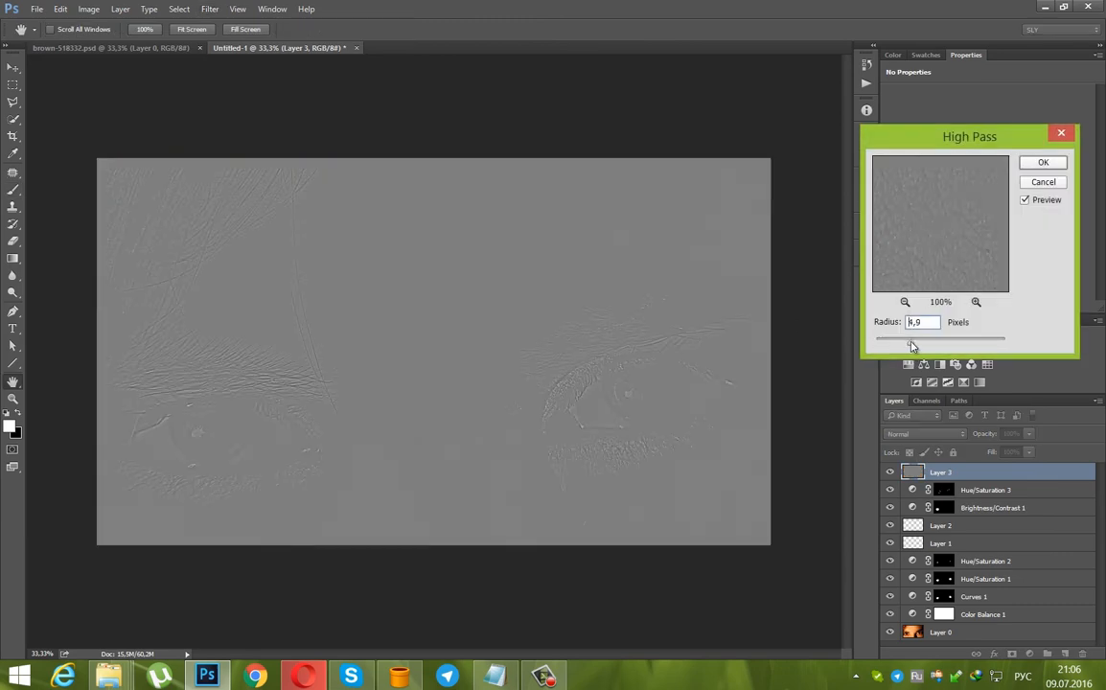
{"action": "left_click_drag", "start_coordinate": [914, 347], "coordinate": [914, 347]}
{"action": "left_click", "coordinate": [1044, 162]}
{"action": "key", "text": "b"}
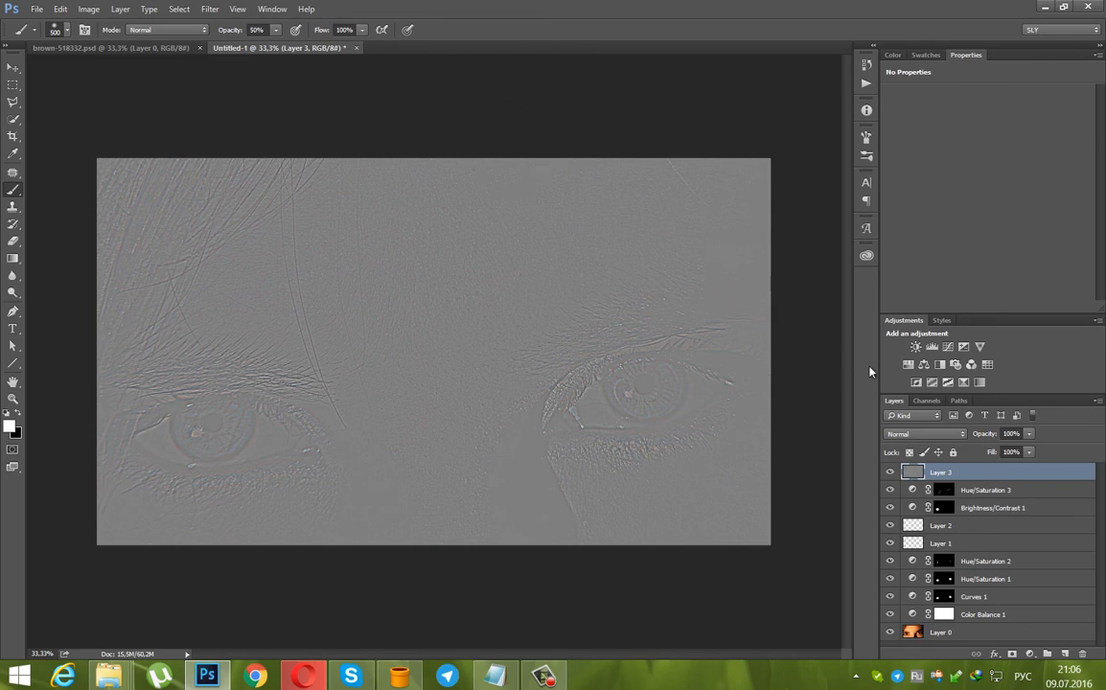
- Set the High Pass layer's blend mode to Overlay and hide it with a black layer mask
{"action": "left_click", "coordinate": [955, 437]}
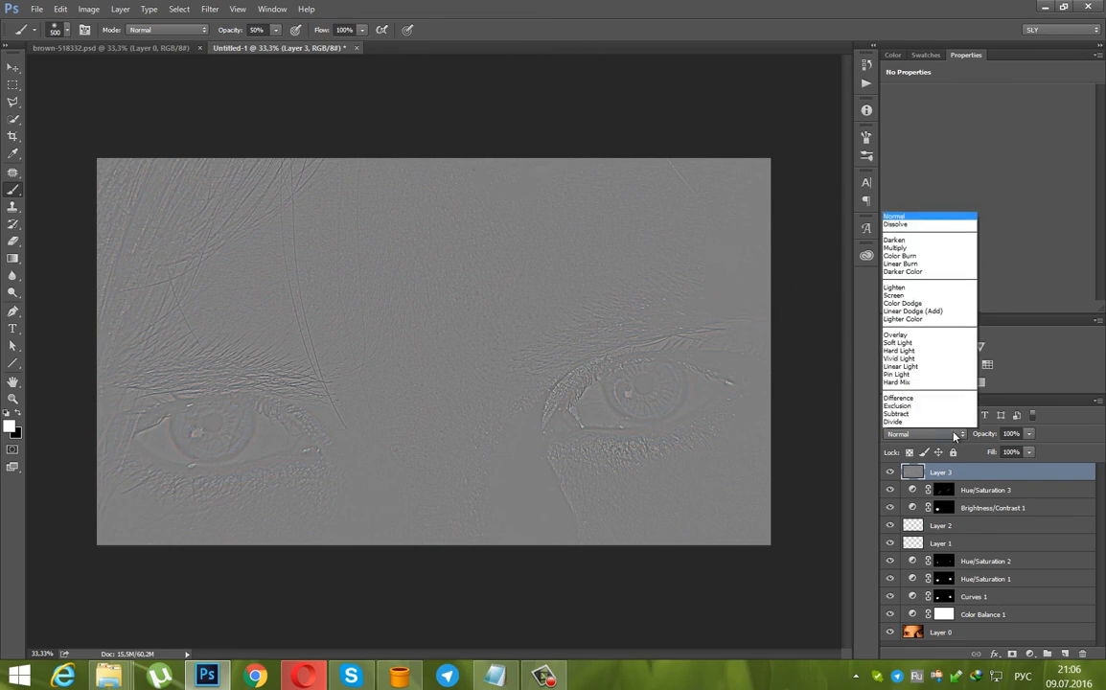
{"action": "left_click", "coordinate": [916, 301]}
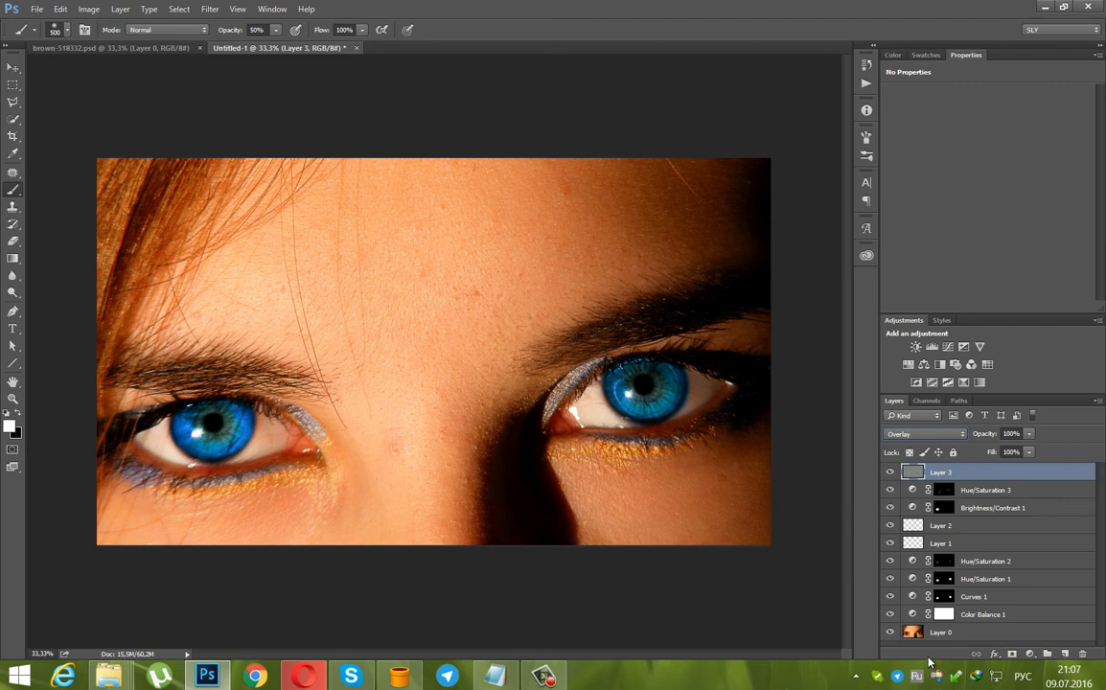
{"action": "left_click", "coordinate": [1013, 657]}
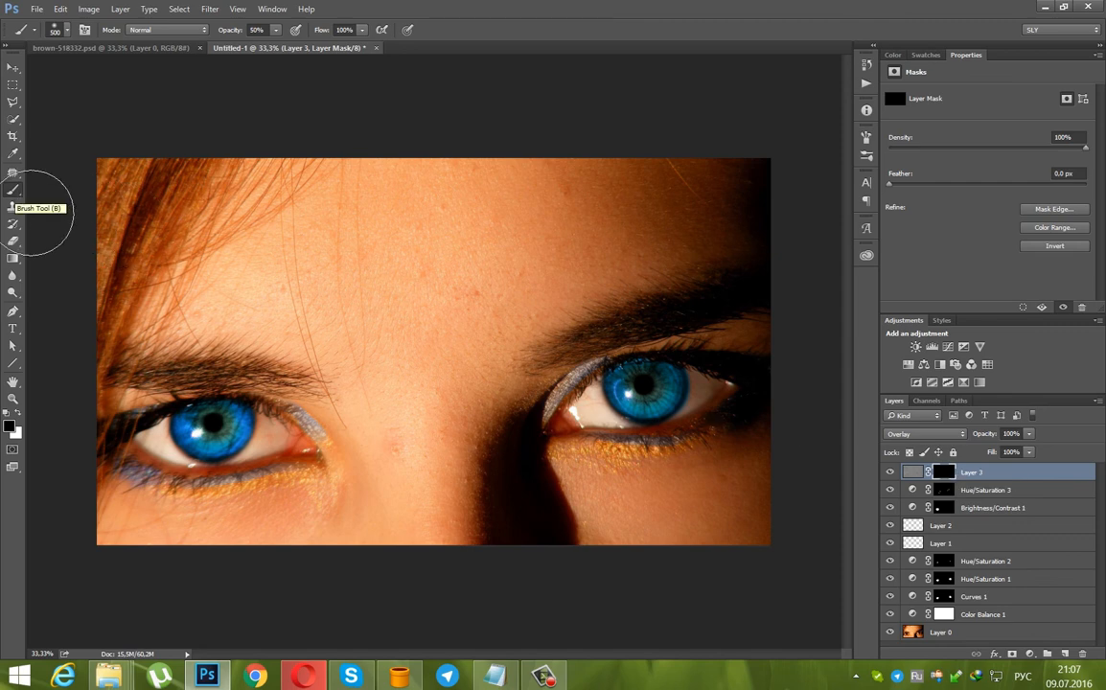
- Reveal the sharpening on both irises with a 175 px white brush at 100% opacity, and around the eyes at 50%
{"action": "left_click", "coordinate": [18, 412]}
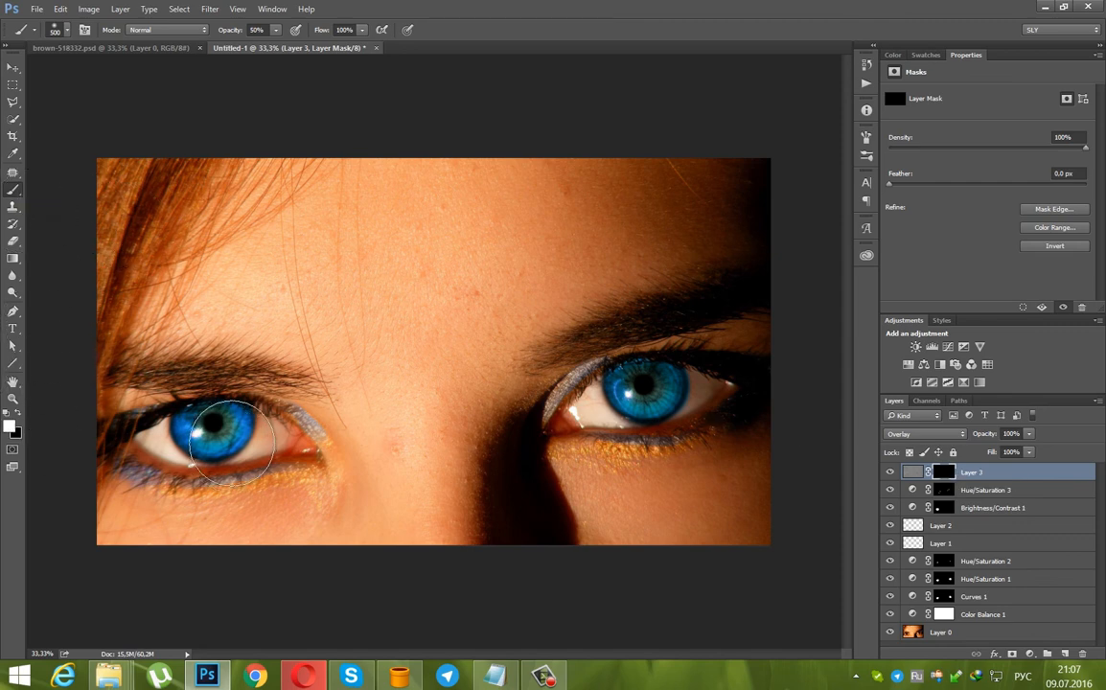
{"action": "key", "text": "bracketleft"}
{"action": "key", "text": "bracketleft"}
{"action": "key", "text": "bracketleft"}
{"action": "key", "text": "bracketleft"}
{"action": "key", "text": "bracketleft"}
{"action": "mouse_move", "coordinate": [199, 426]}
{"action": "left_mouse_down"}
{"action": "mouse_move", "coordinate": [215, 436]}
{"action": "mouse_move", "coordinate": [187, 432]}
{"action": "mouse_move", "coordinate": [229, 420]}
{"action": "mouse_move", "coordinate": [190, 431]}
{"action": "mouse_move", "coordinate": [222, 433]}
{"action": "left_mouse_up"}
{"action": "left_click_drag", "start_coordinate": [223, 30], "coordinate": [273, 30]}
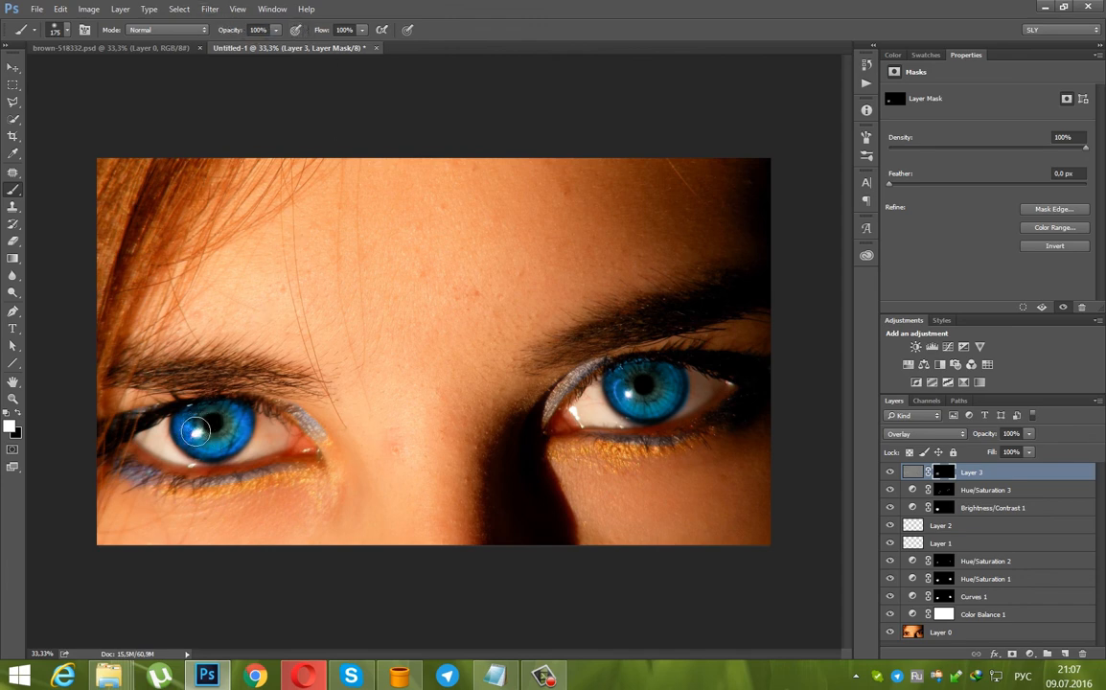
{"action": "mouse_move", "coordinate": [194, 432]}
{"action": "left_mouse_down"}
{"action": "mouse_move", "coordinate": [227, 423]}
{"action": "mouse_move", "coordinate": [213, 439]}
{"action": "mouse_move", "coordinate": [194, 424]}
{"action": "mouse_move", "coordinate": [220, 432]}
{"action": "mouse_move", "coordinate": [233, 417]}
{"action": "mouse_move", "coordinate": [199, 427]}
{"action": "left_mouse_up"}
{"action": "mouse_move", "coordinate": [637, 380]}
{"action": "left_mouse_down"}
{"action": "mouse_move", "coordinate": [650, 377]}
{"action": "mouse_move", "coordinate": [644, 384]}
{"action": "mouse_move", "coordinate": [664, 401]}
{"action": "mouse_move", "coordinate": [640, 388]}
{"action": "mouse_move", "coordinate": [657, 385]}
{"action": "left_mouse_up"}
{"action": "key", "text": "5"}
{"action": "mouse_move", "coordinate": [134, 475]}
{"action": "left_mouse_down"}
{"action": "mouse_move", "coordinate": [121, 474]}
{"action": "mouse_move", "coordinate": [215, 487]}
{"action": "left_mouse_up"}
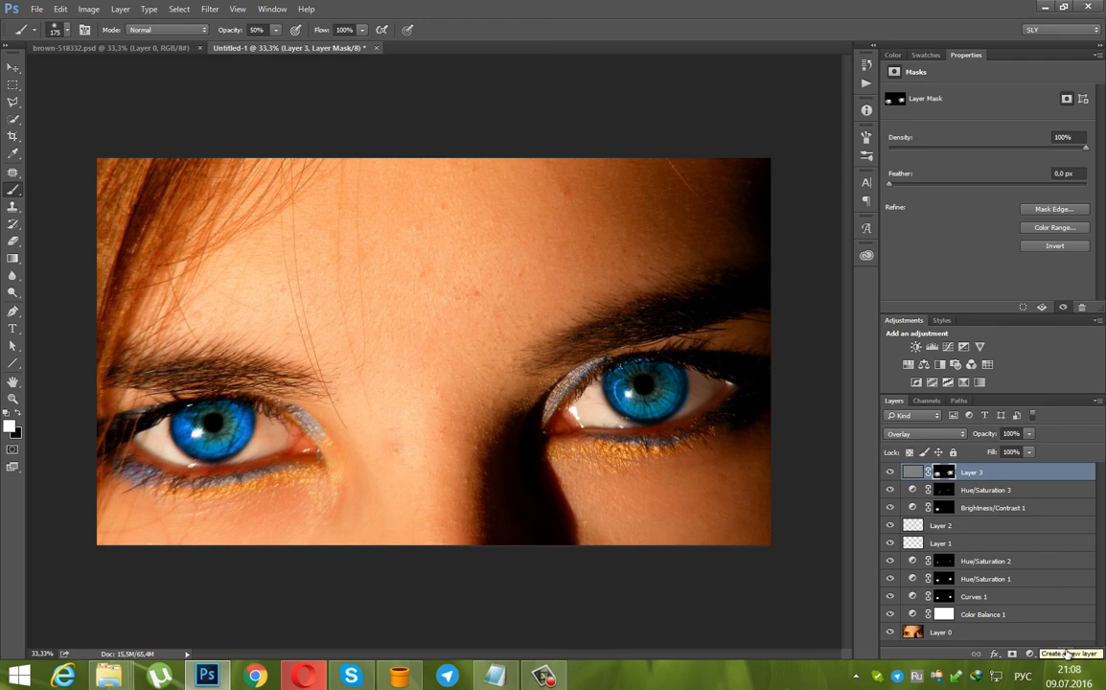
- Add a new layer on top and paint white highlights on the lower part of both irises with a small 50% opacity brush
{"action": "left_click", "coordinate": [1067, 654]}
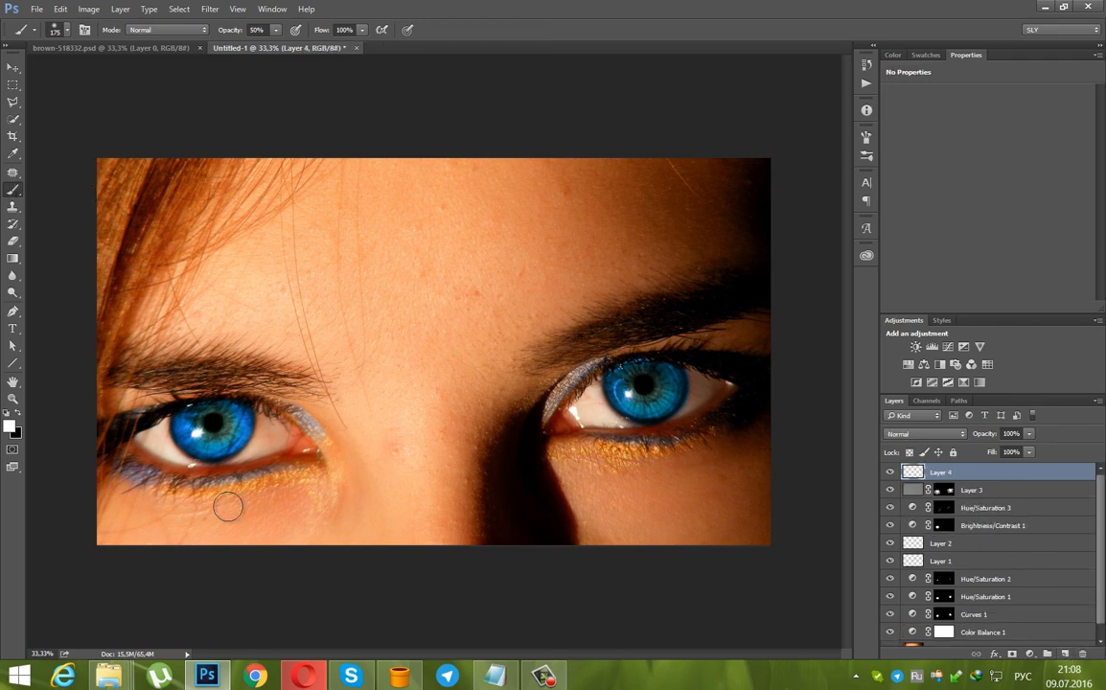
{"action": "key", "text": "bracketleft"}
{"action": "key", "text": "bracketleft"}
{"action": "key", "text": "bracketleft"}
{"action": "key", "text": "bracketleft"}
{"action": "key", "text": "bracketleft"}
{"action": "left_click_drag", "start_coordinate": [186, 404], "coordinate": [217, 390]}
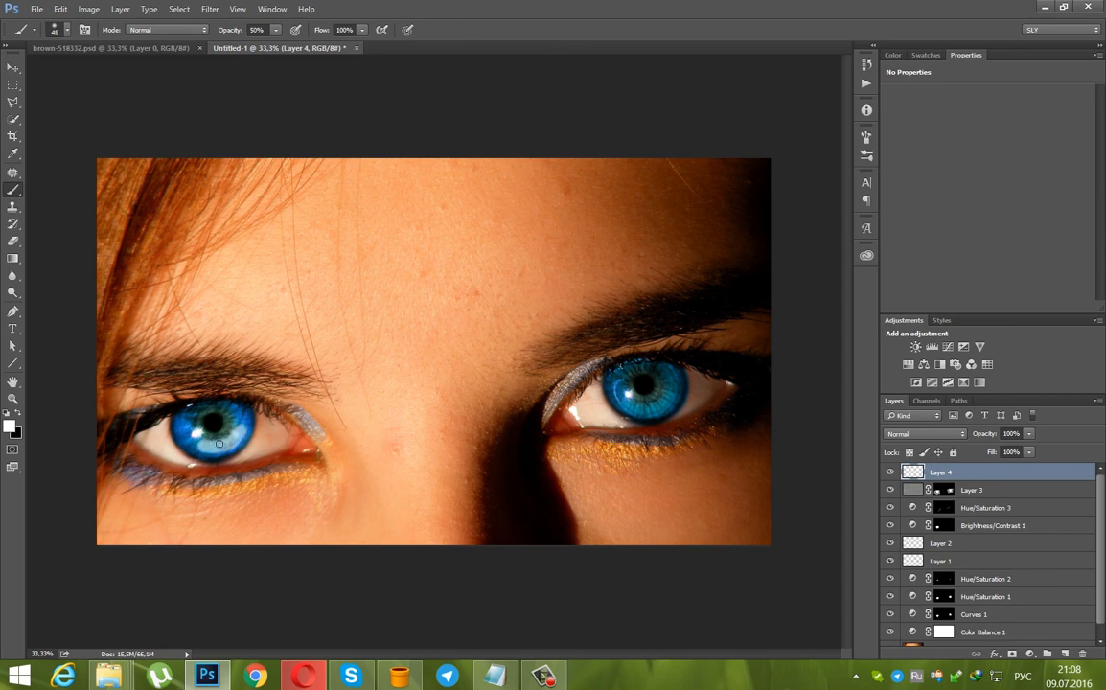
{"action": "left_click_drag", "start_coordinate": [222, 445], "coordinate": [247, 433]}
{"action": "key", "text": "]"}
{"action": "mouse_move", "coordinate": [657, 405]}
{"action": "left_mouse_down"}
{"action": "mouse_move", "coordinate": [670, 385]}
{"action": "mouse_move", "coordinate": [665, 397]}
{"action": "left_mouse_up"}
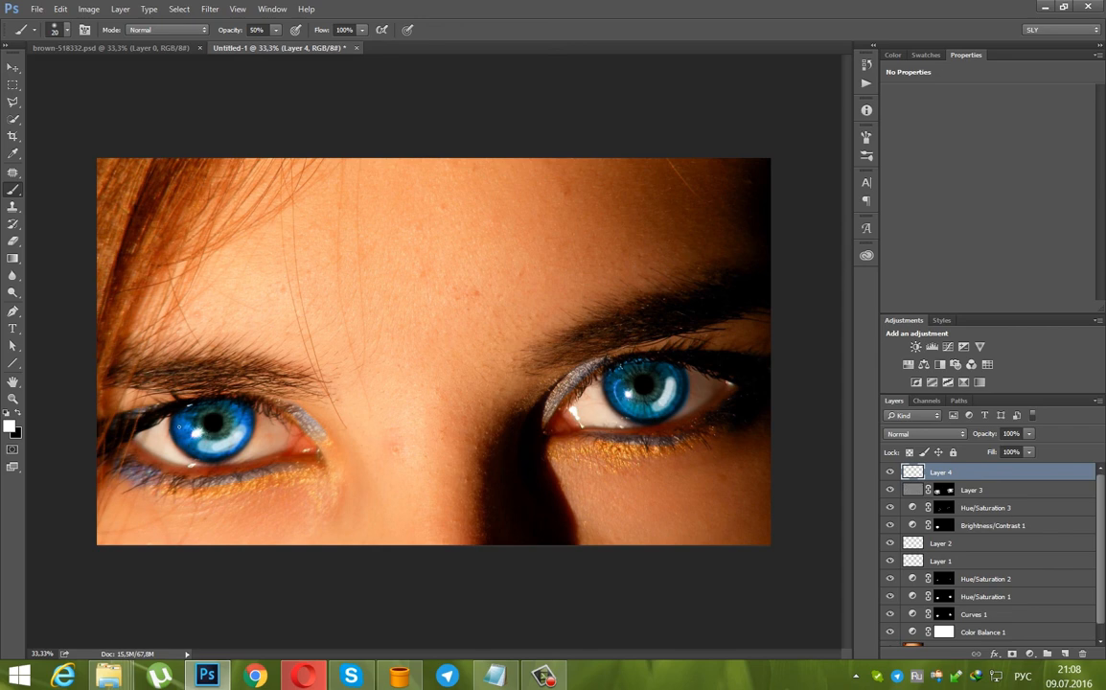
- Darken the edges of both irises with a 20 px black brush and set the layer's blend mode to Soft Light
{"action": "key", "text": "z"}
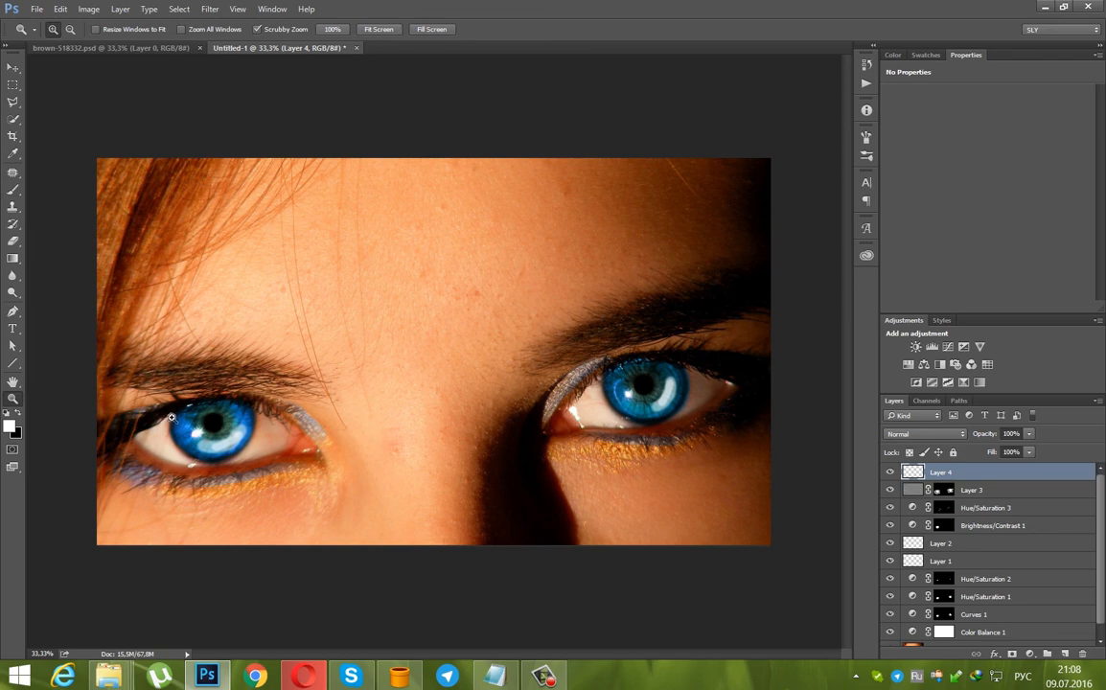
{"action": "key", "text": "b"}
{"action": "key", "text": "x"}
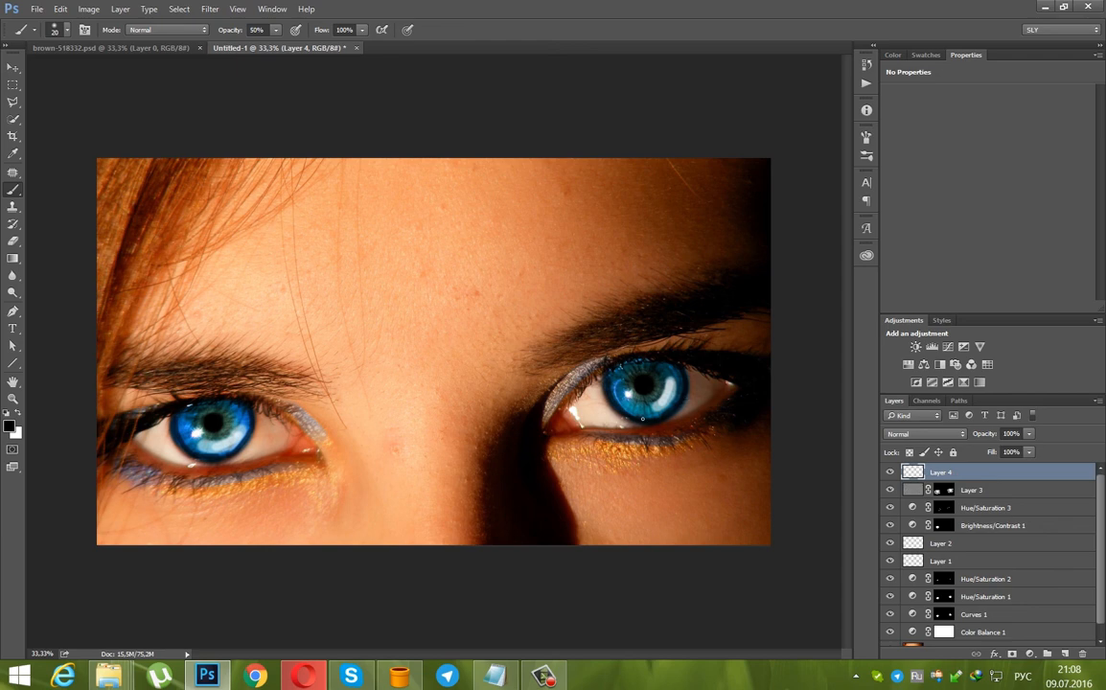
{"action": "left_click", "coordinate": [957, 436]}
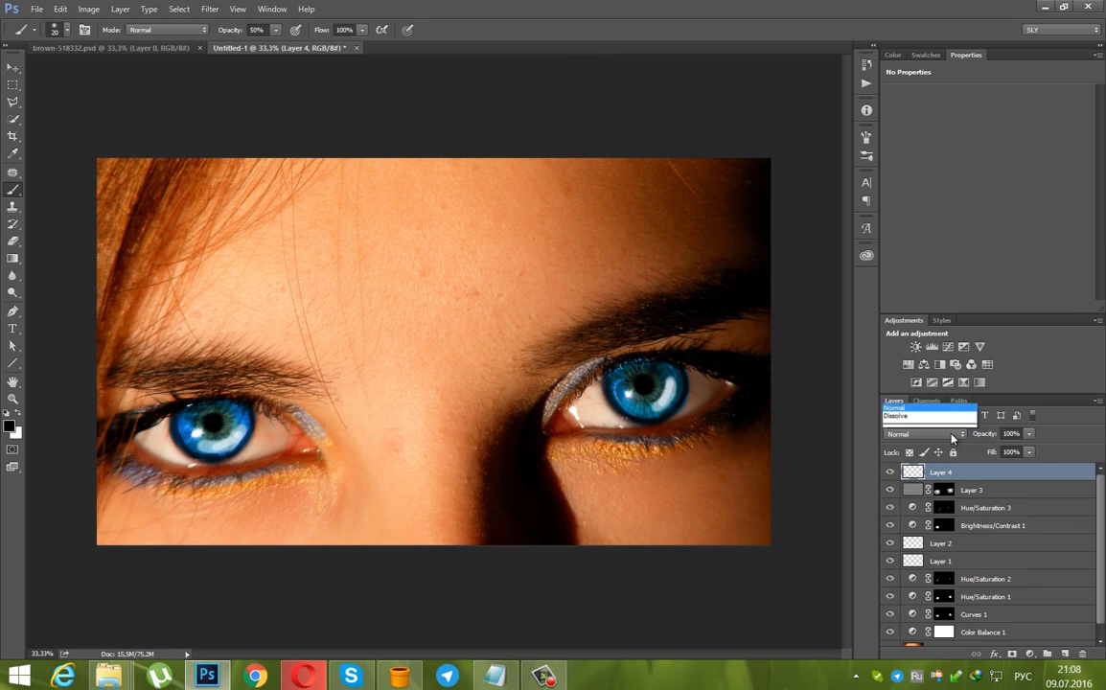
{"action": "left_click", "coordinate": [917, 310]}
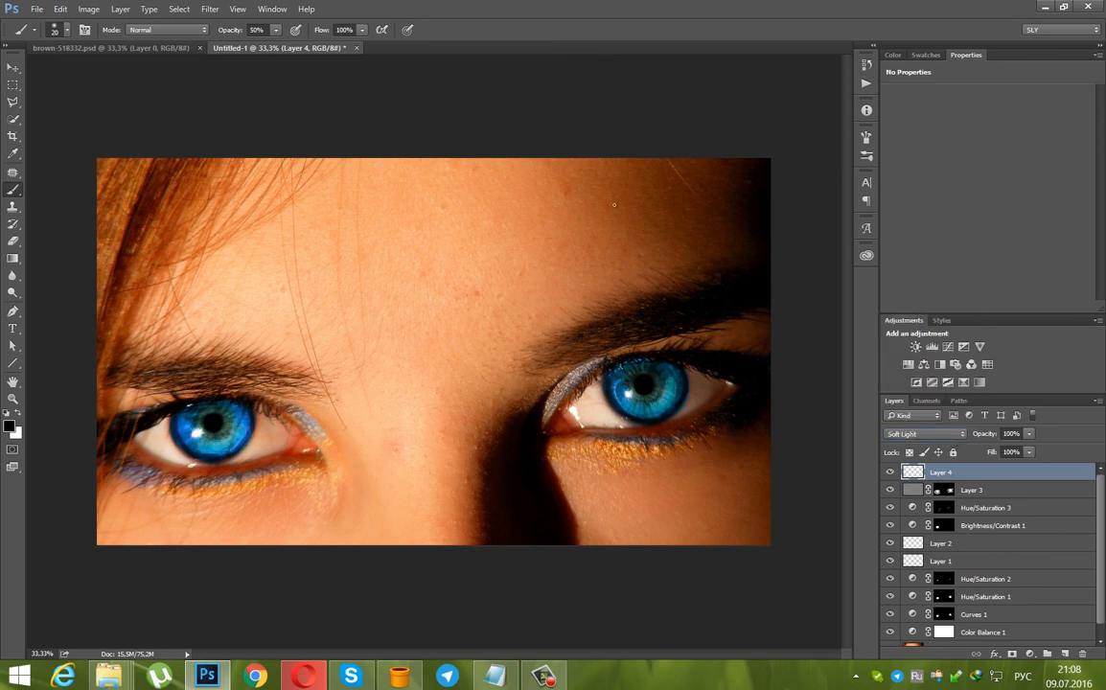
- Soften the painted highlights and shadows with a Gaussian Blur and lower the layer's opacity to 66%
{"action": "left_click", "coordinate": [210, 10]}
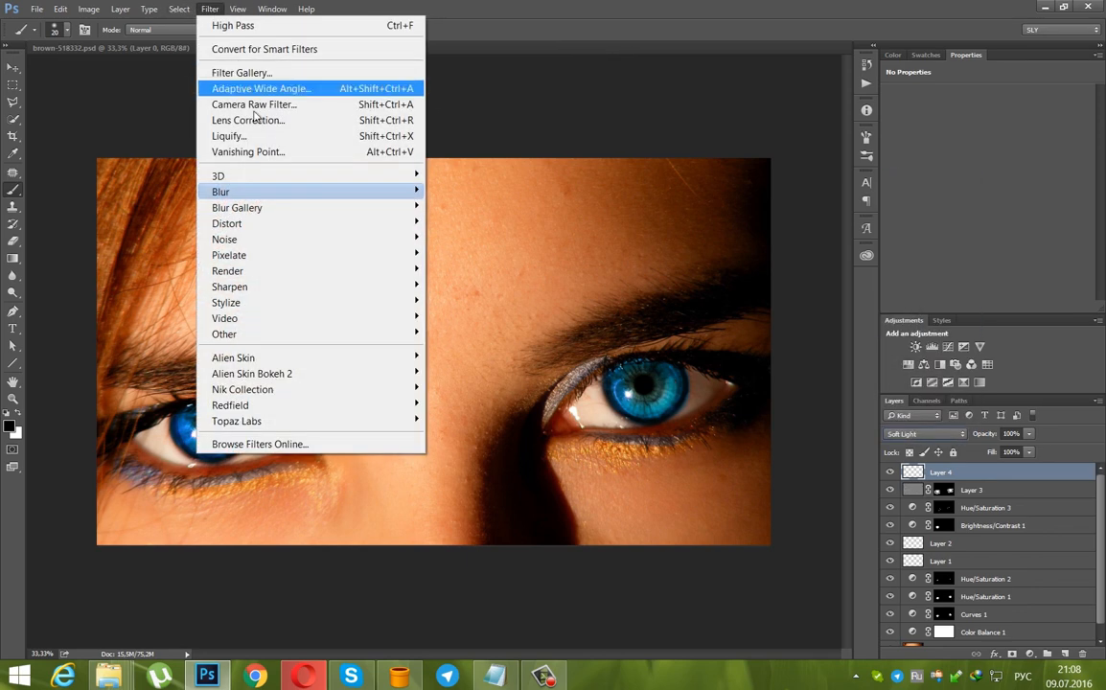
{"action": "mouse_move", "coordinate": [262, 192]}
{"action": "left_click", "coordinate": [470, 254]}
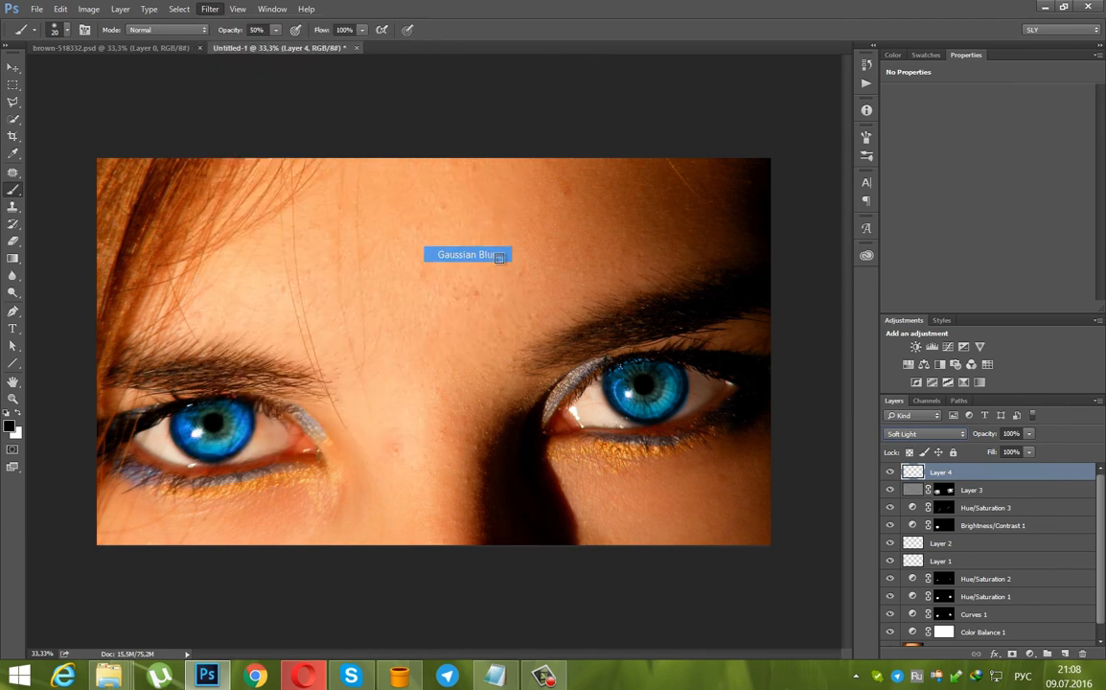
{"action": "left_click", "coordinate": [913, 300]}
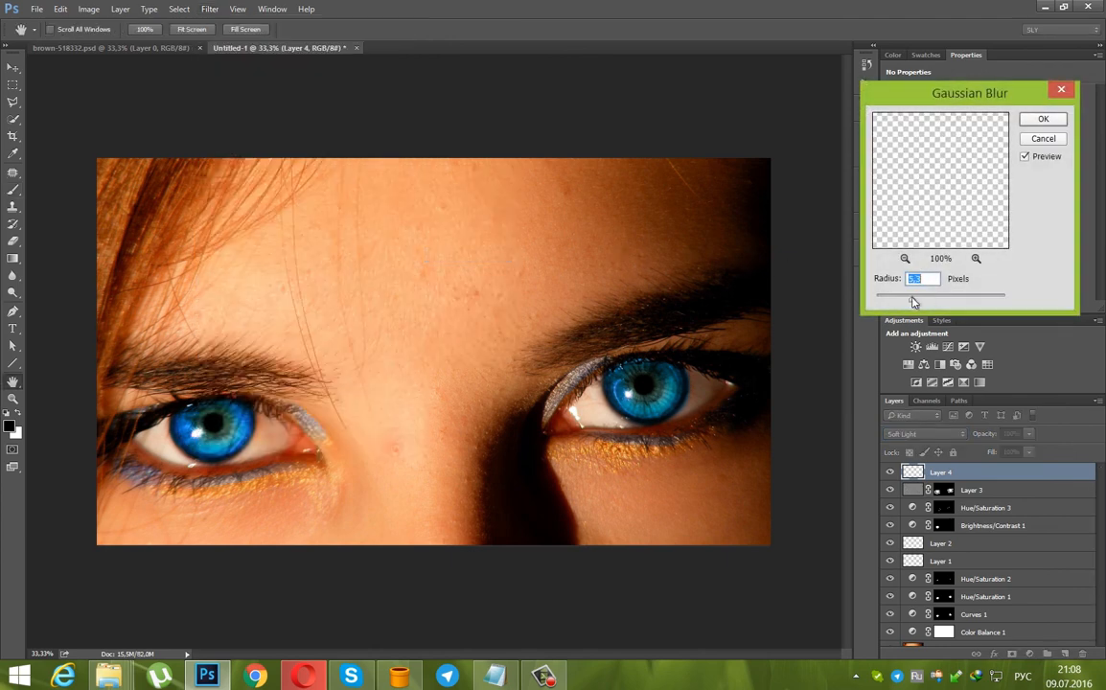
{"action": "left_click_drag", "start_coordinate": [913, 299], "coordinate": [918, 299]}
{"action": "left_click", "coordinate": [1043, 118]}
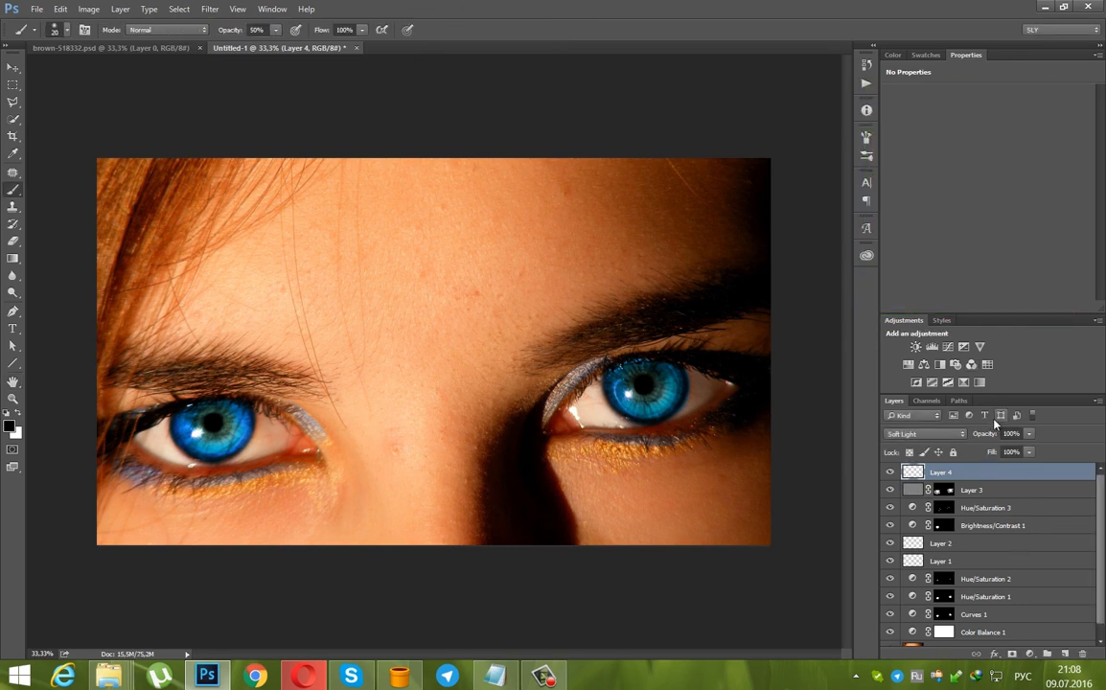
{"action": "left_click_drag", "start_coordinate": [991, 438], "coordinate": [968, 439]}
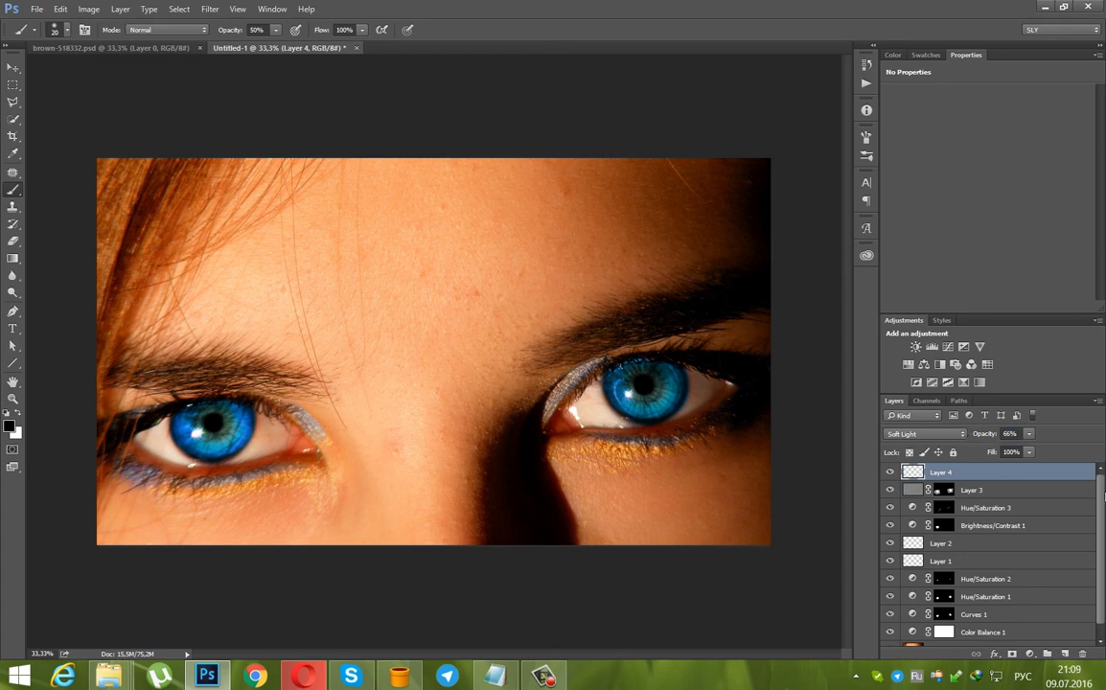